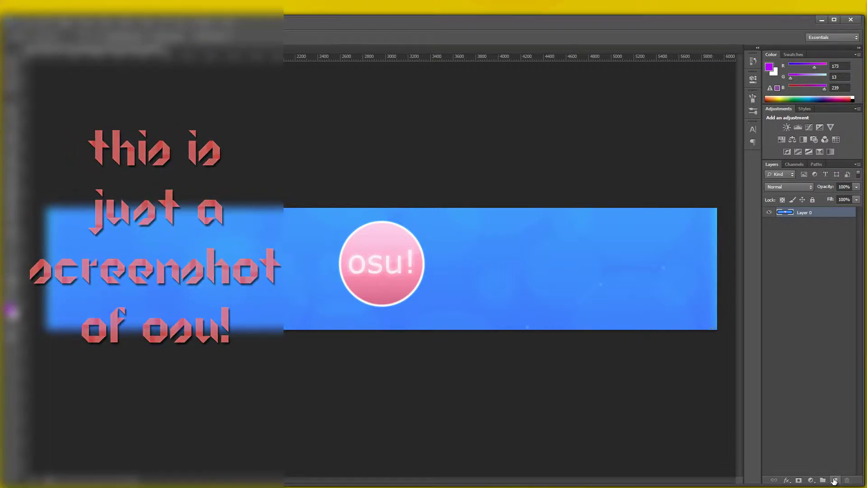
- Add an empty Layer 1 above the banner screenshot Layer 0
left_click(831, 481)
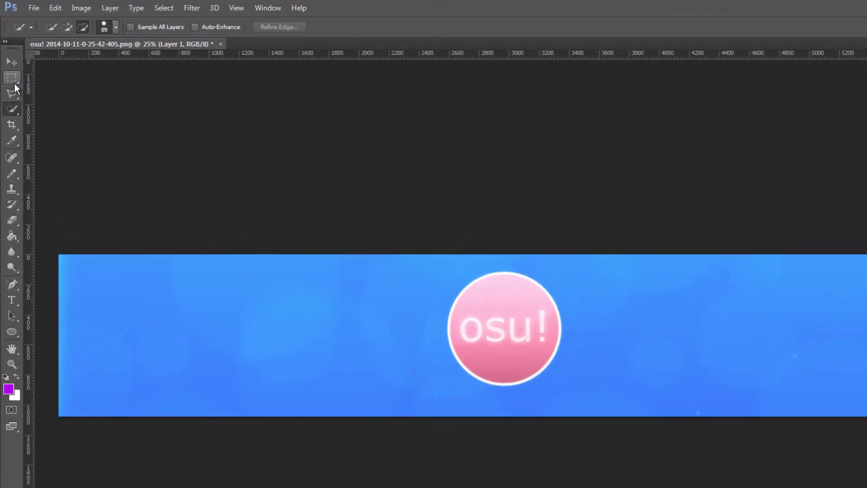
- Draw a circular elliptical-marquee selection on the blue area right of the osu! logo
left_click(14, 83)
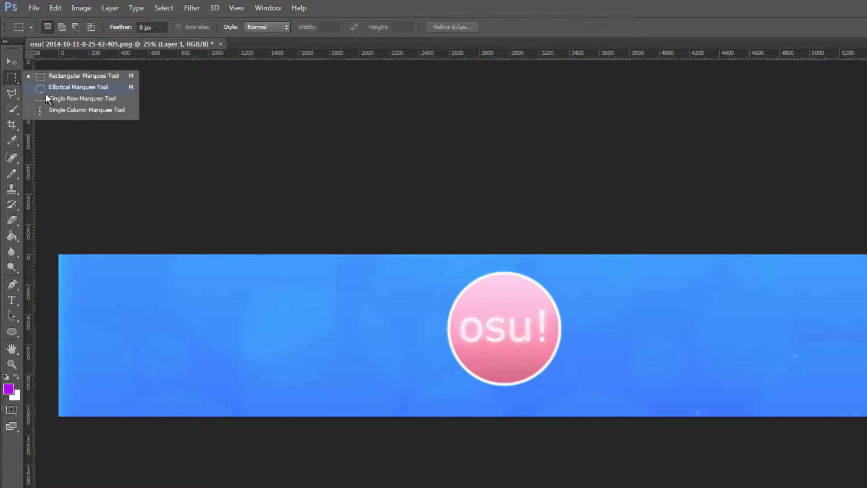
left_click(95, 88)
mouse_move(156, 210)
left_mouse_down()
mouse_move(269, 285)
mouse_move(287, 279)
left_mouse_up()
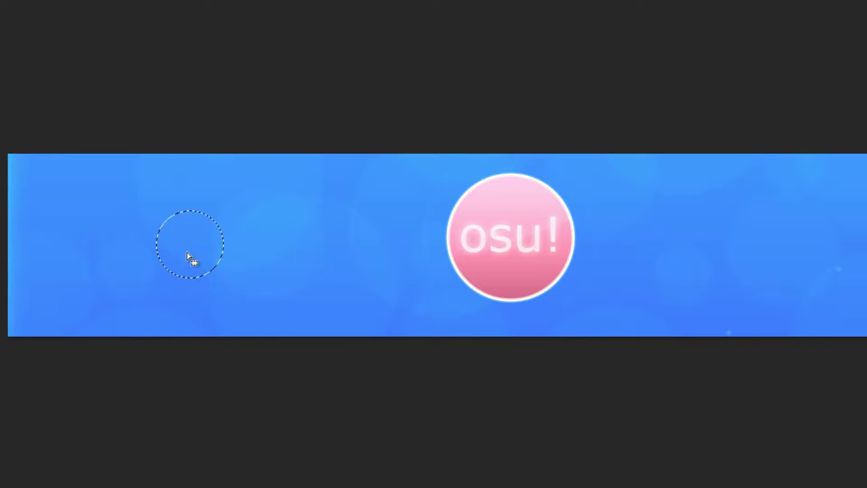
left_click_drag(186, 253, 122, 278)
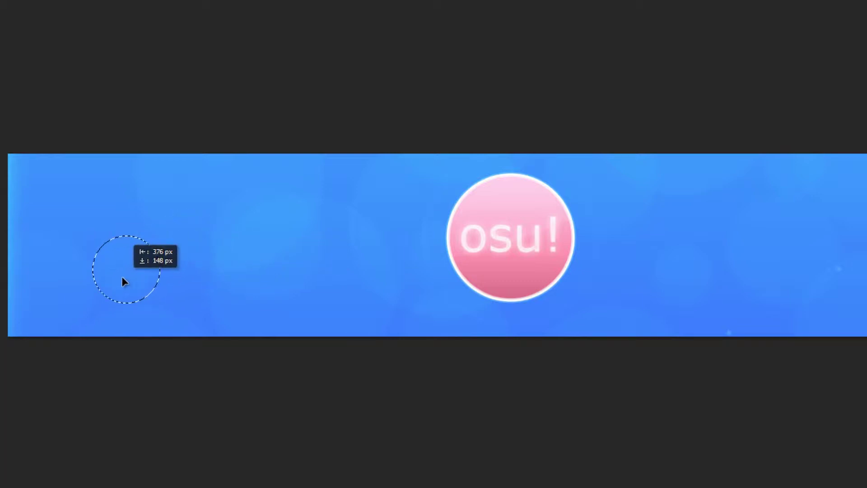
mouse_move(122, 278)
left_mouse_down()
mouse_move(218, 261)
mouse_move(681, 279)
mouse_move(508, 280)
mouse_move(499, 270)
left_mouse_up()
key("ctrl+d")
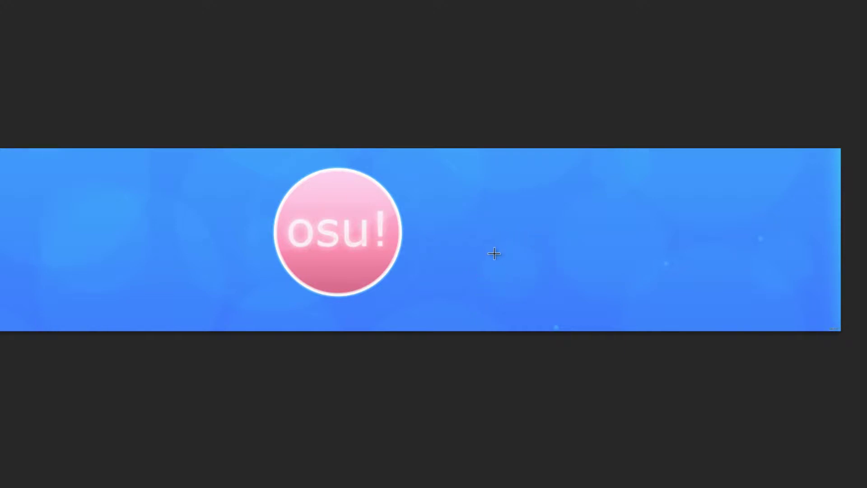
left_click_drag(493, 253, 548, 319)
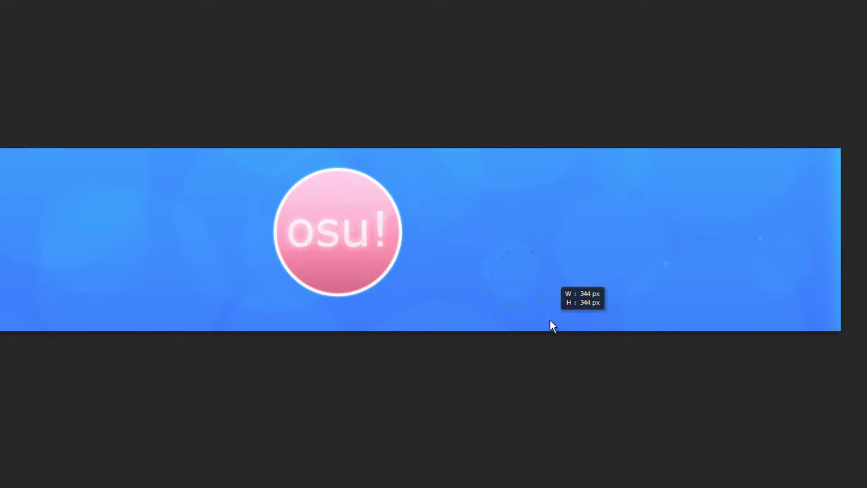
left_click_drag(522, 280, 508, 272)
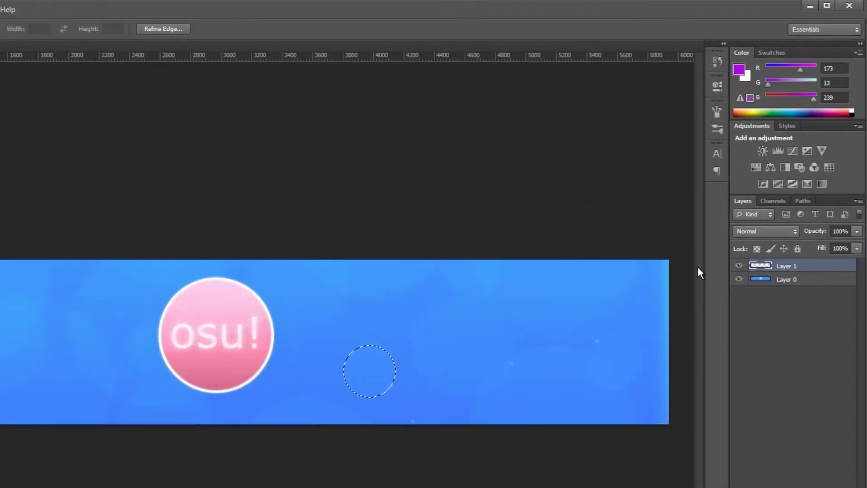
- Zoom in on the circle selection and nudge it slightly up into place
key("z")
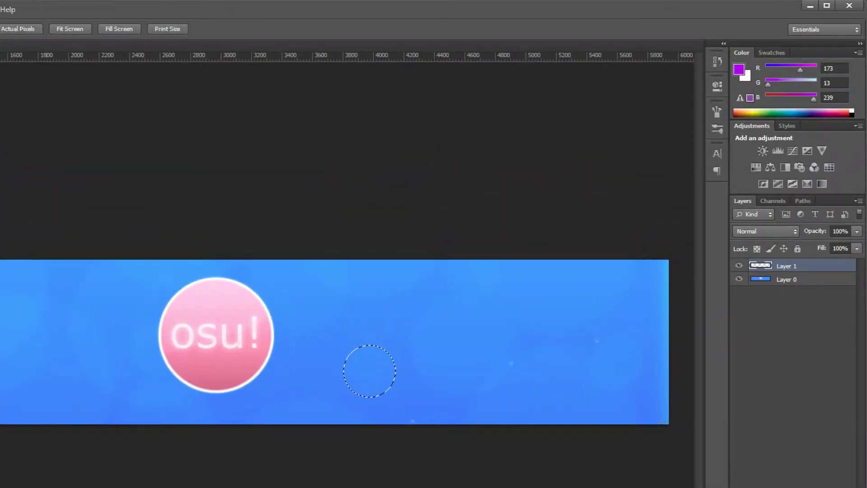
left_click(391, 395)
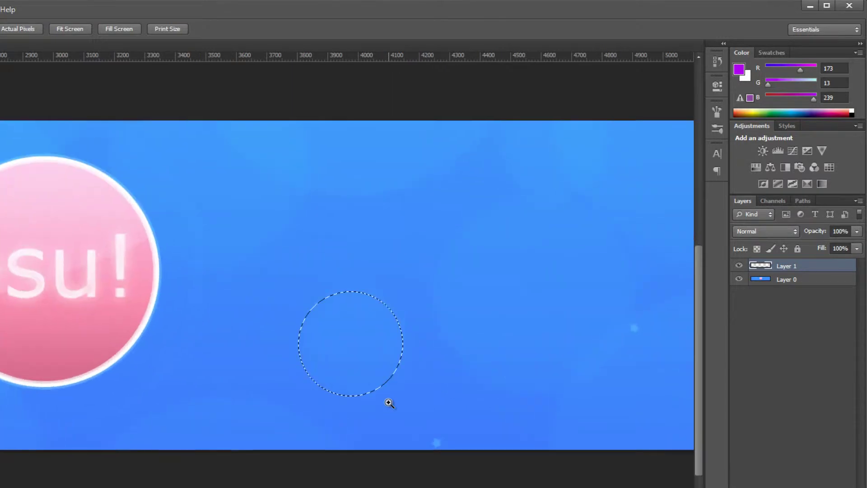
left_click(391, 396)
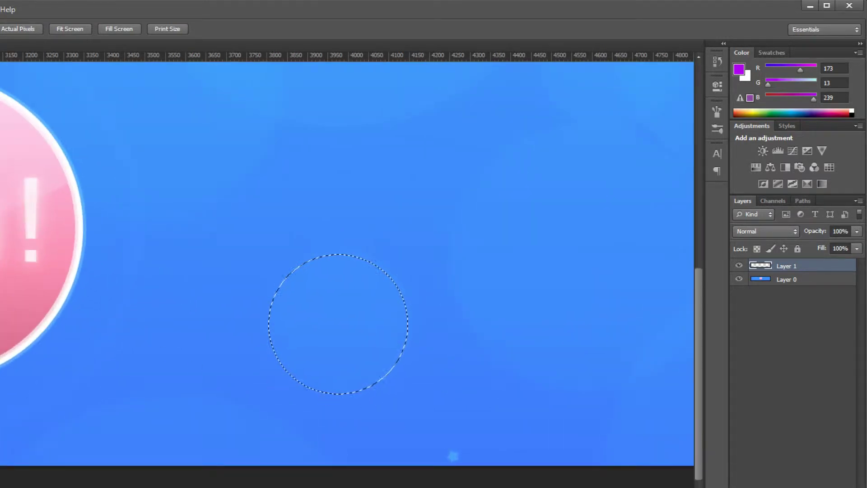
key("v")
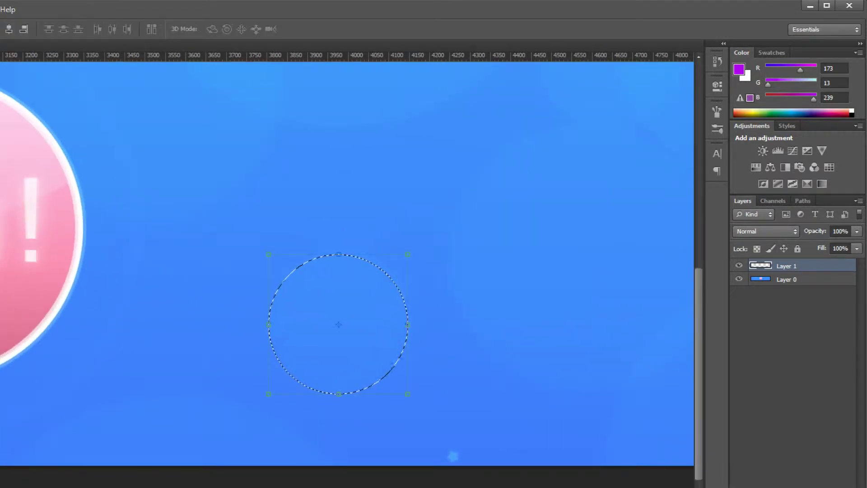
key("m")
left_click_drag(340, 362, 340, 356)
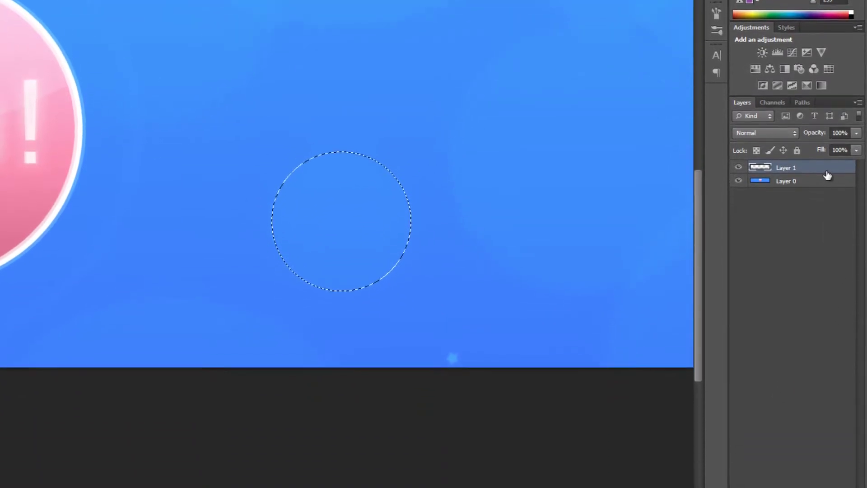
double_click(826, 153)
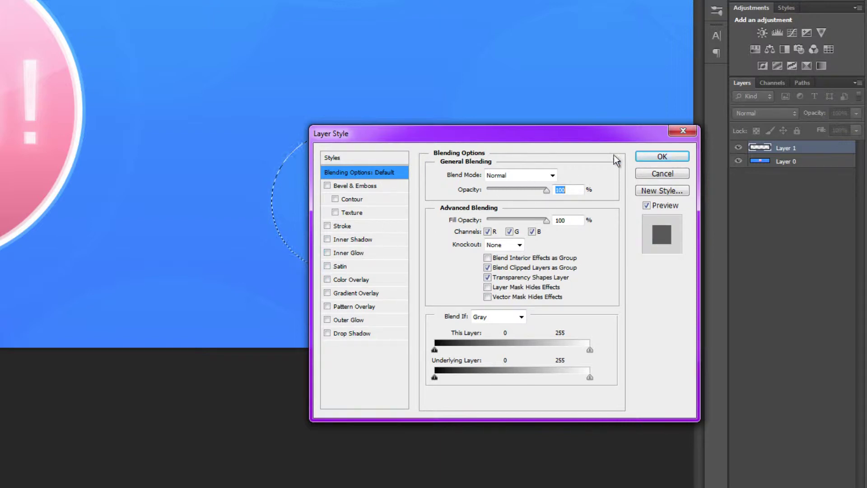
left_click(663, 175)
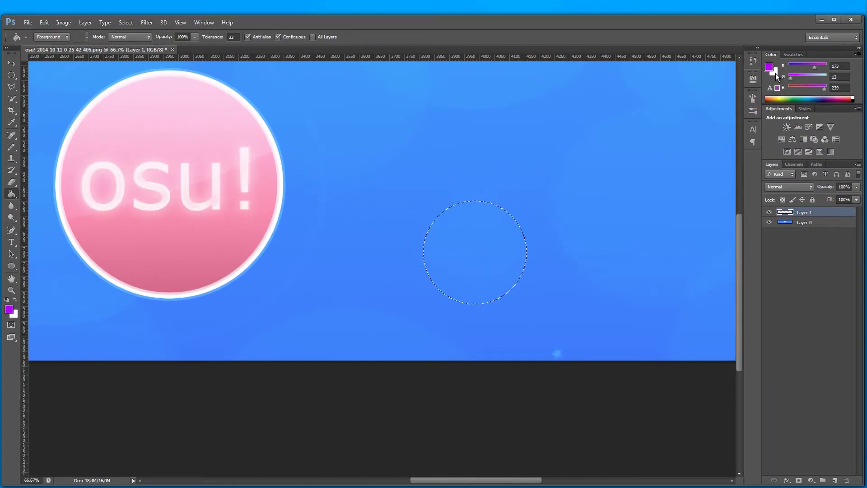
- Paint-bucket the circle, then set foreground and background to white and refill it solid white
left_click(776, 73)
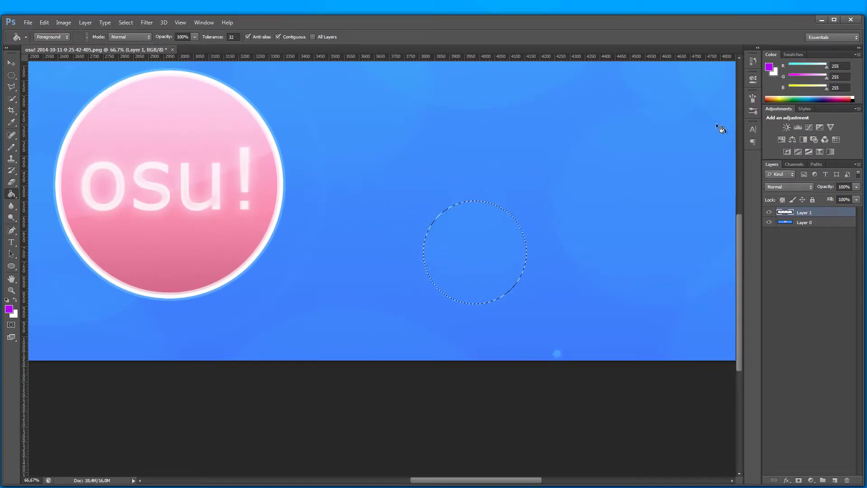
left_click(489, 257)
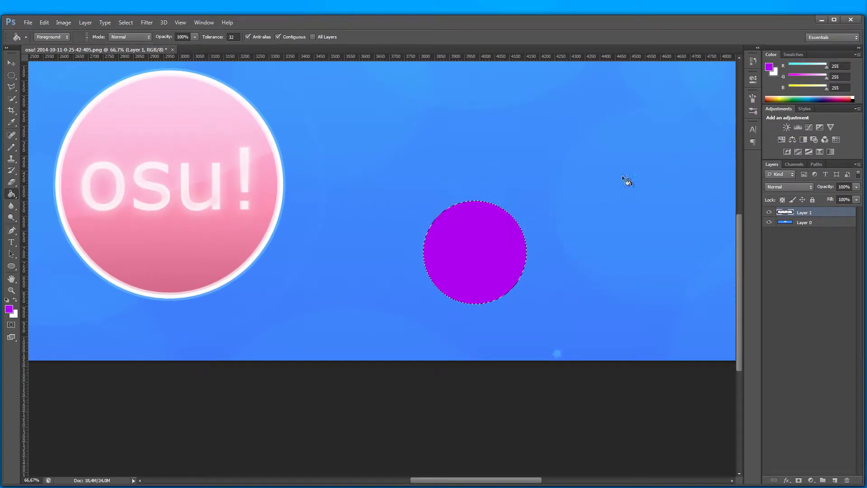
left_click(774, 75)
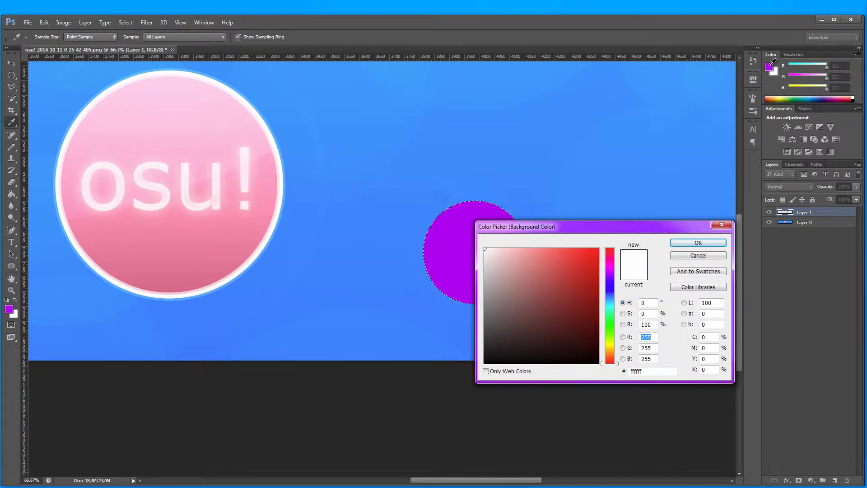
left_click(767, 68)
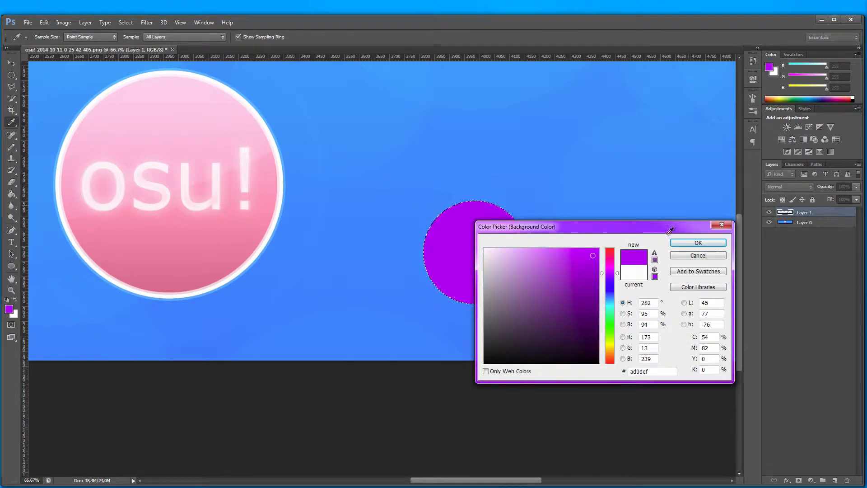
left_click(636, 270)
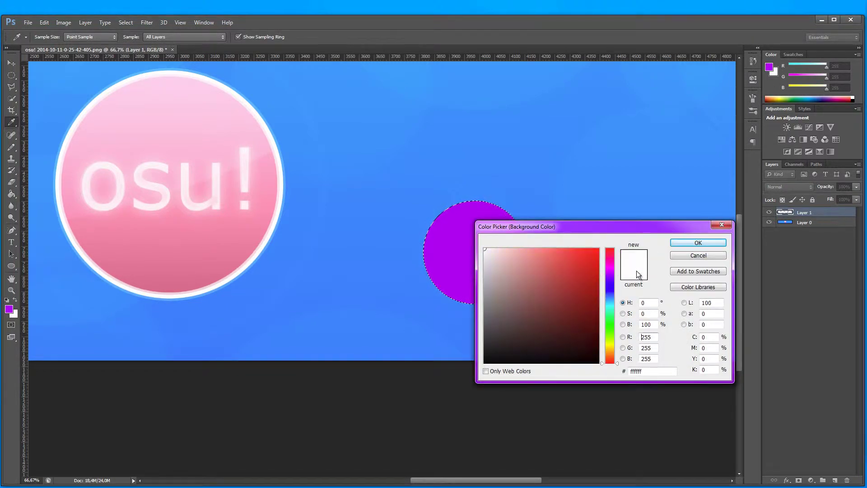
left_click(708, 244)
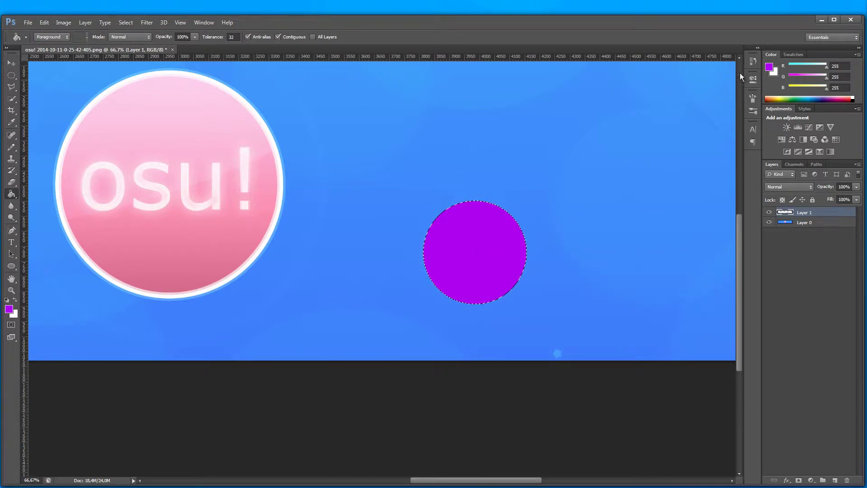
left_click(769, 68)
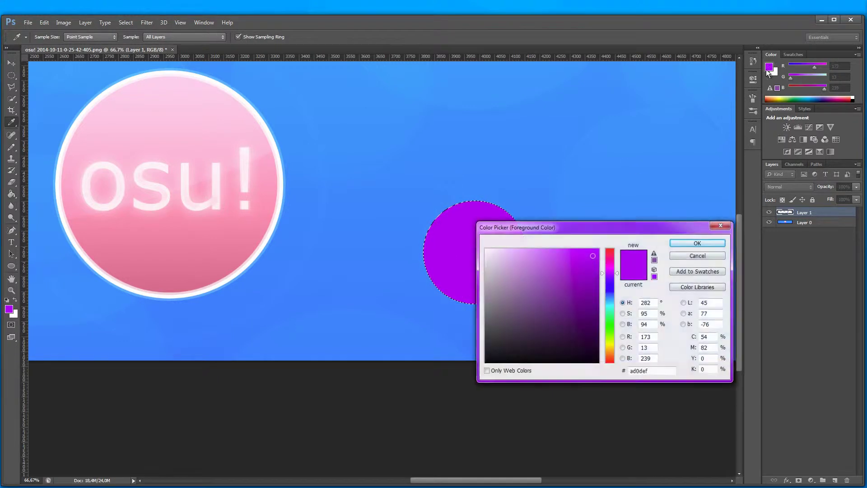
left_click(708, 242)
left_click(463, 260)
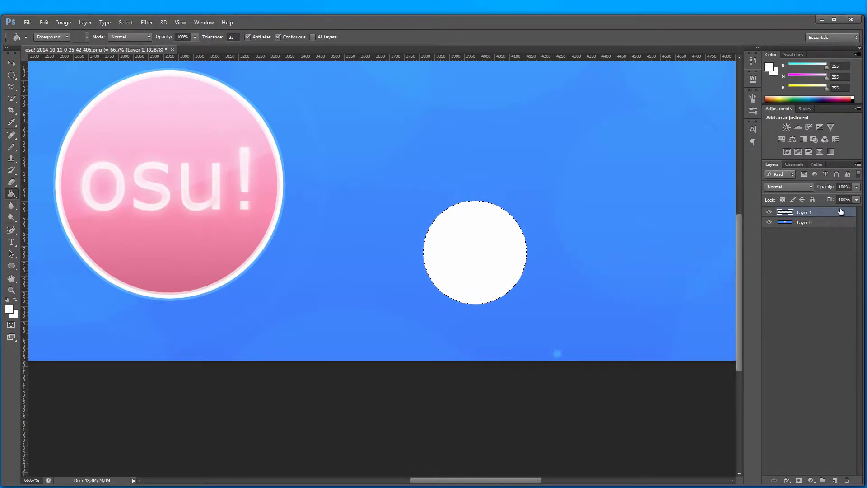
- Enable a white Inner Glow (Screen, 75%, 5 px) in Layer 1's layer style
double_click(840, 223)
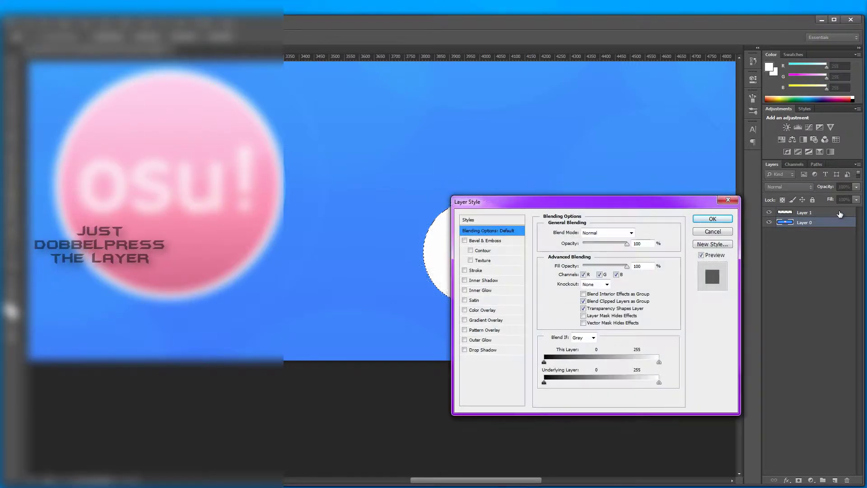
left_click(728, 199)
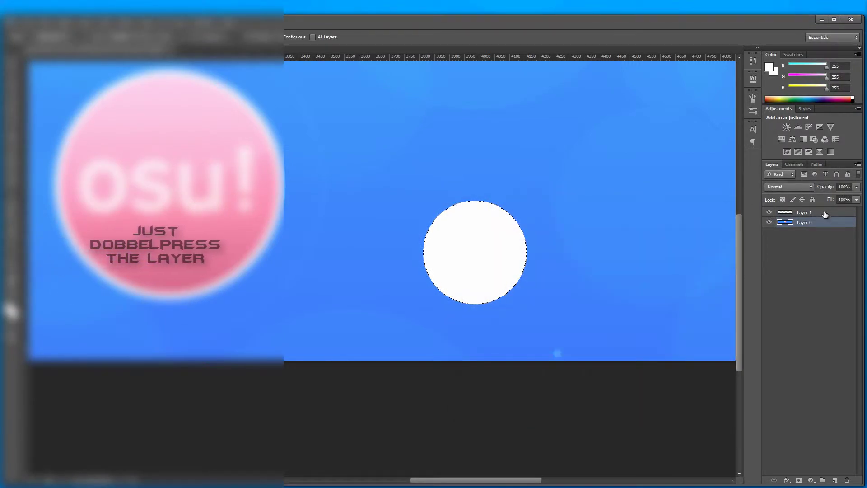
left_click(794, 212)
double_click(826, 212)
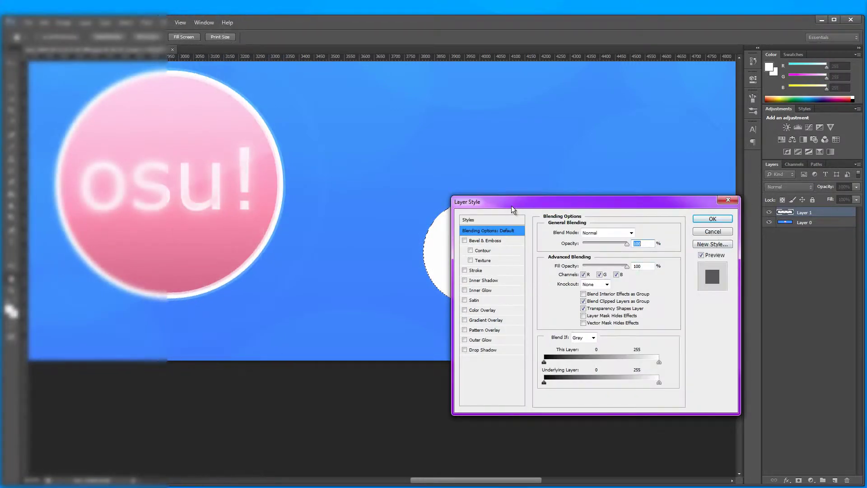
mouse_move(511, 205)
left_mouse_down()
mouse_move(118, 223)
mouse_move(185, 150)
left_mouse_up()
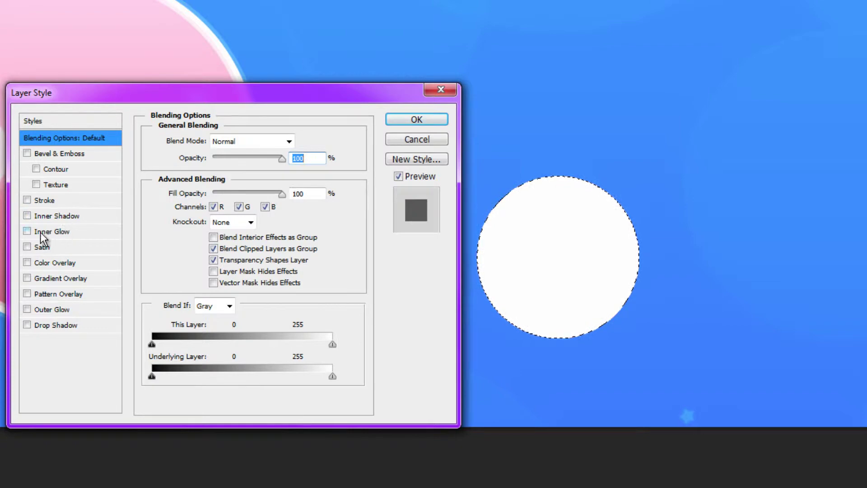
left_click(28, 231)
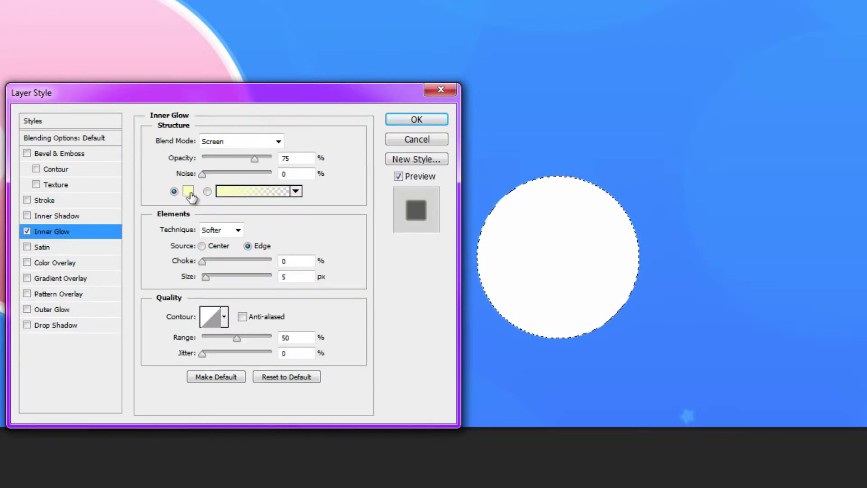
left_click(188, 190)
left_click(575, 251)
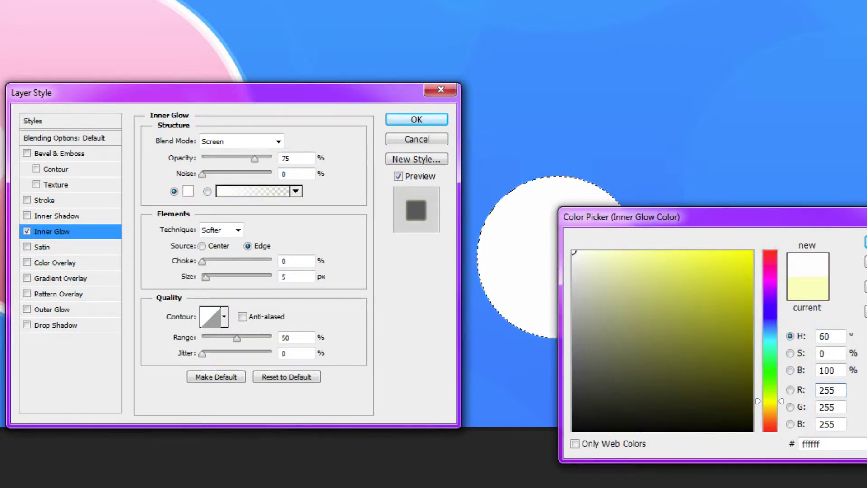
key("Return")
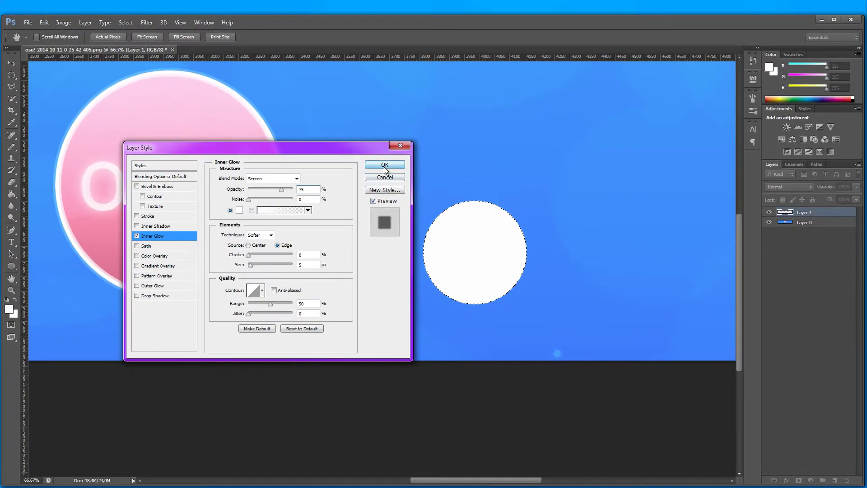
- Apply the glow and lower Layer 1's fill to about 0–4%
left_click(385, 165)
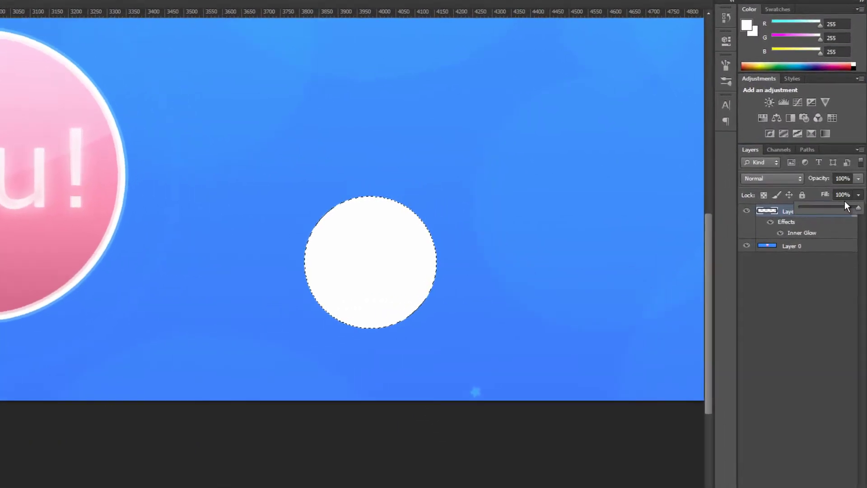
left_click_drag(831, 208, 772, 214)
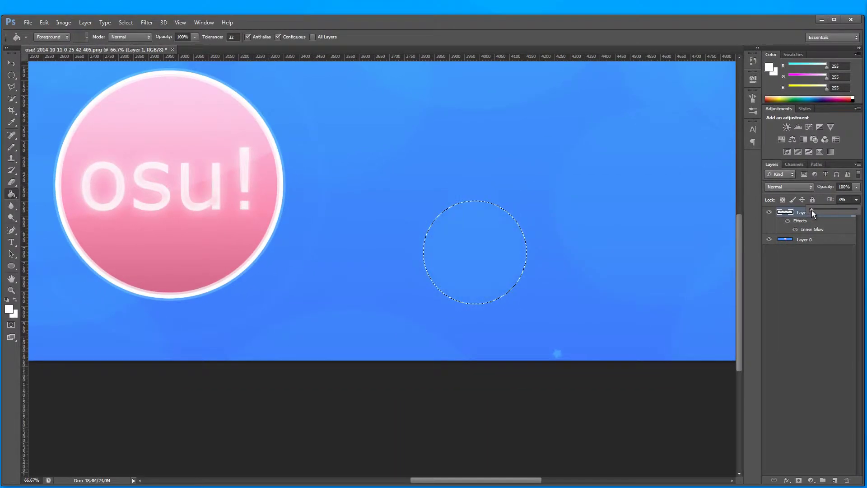
left_click_drag(811, 210, 812, 210)
- Set Layer 1's Inner Glow to 9 px size and 52% opacity
left_click(837, 266)
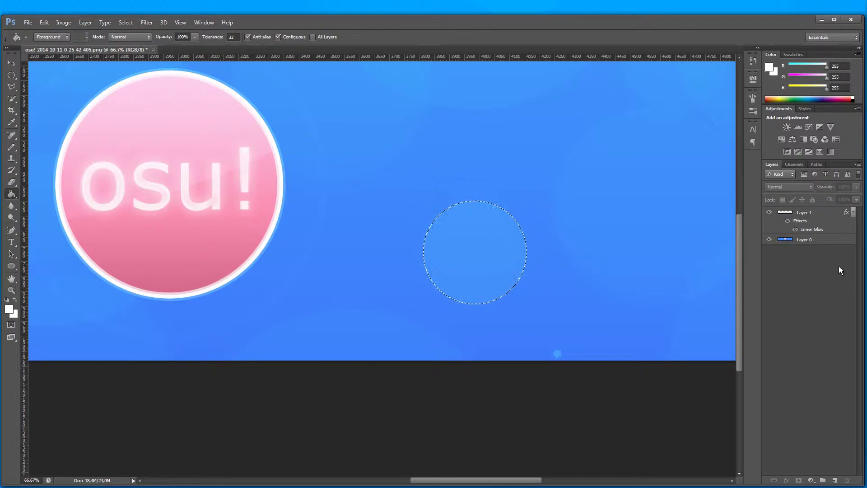
double_click(819, 217)
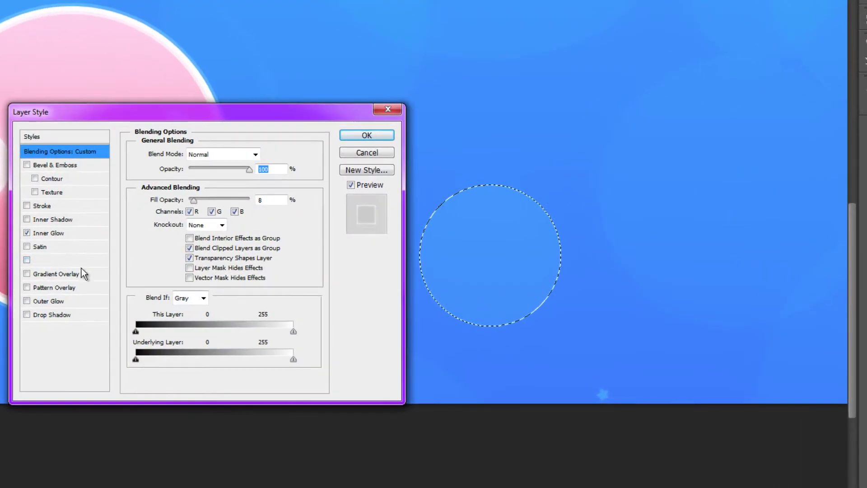
left_click(70, 232)
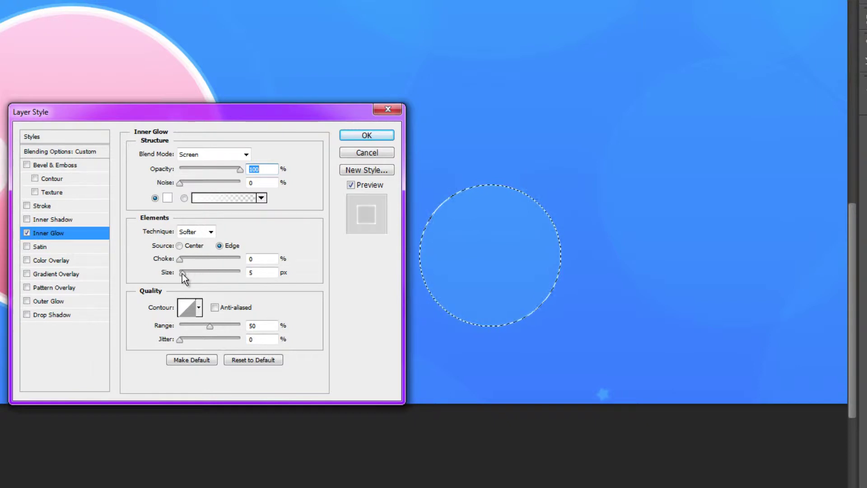
left_click_drag(182, 272, 185, 276)
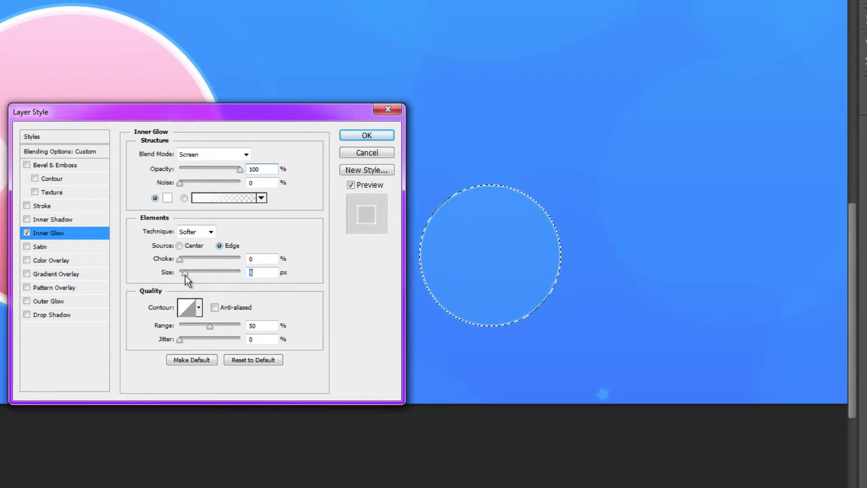
left_click_drag(184, 275, 186, 276)
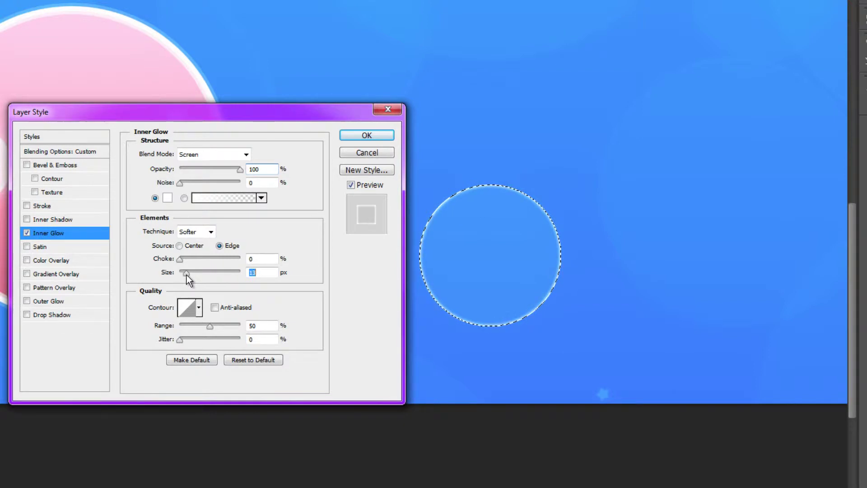
left_click_drag(186, 274, 185, 275)
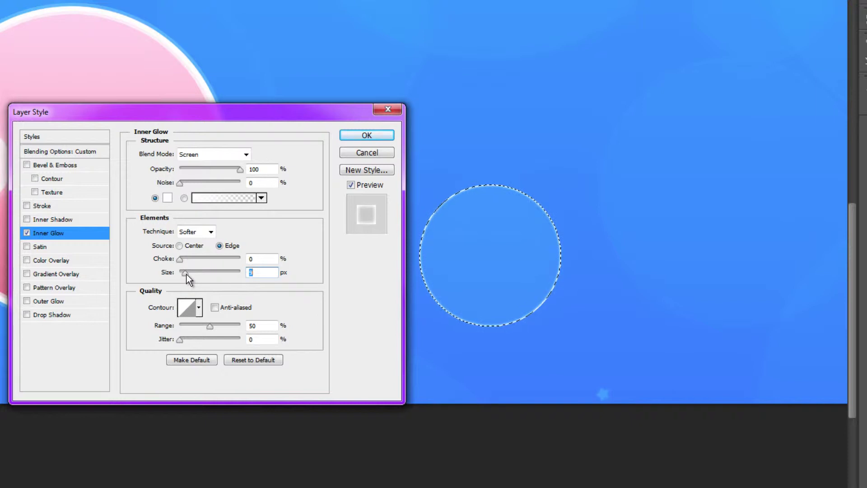
left_click_drag(220, 169, 211, 172)
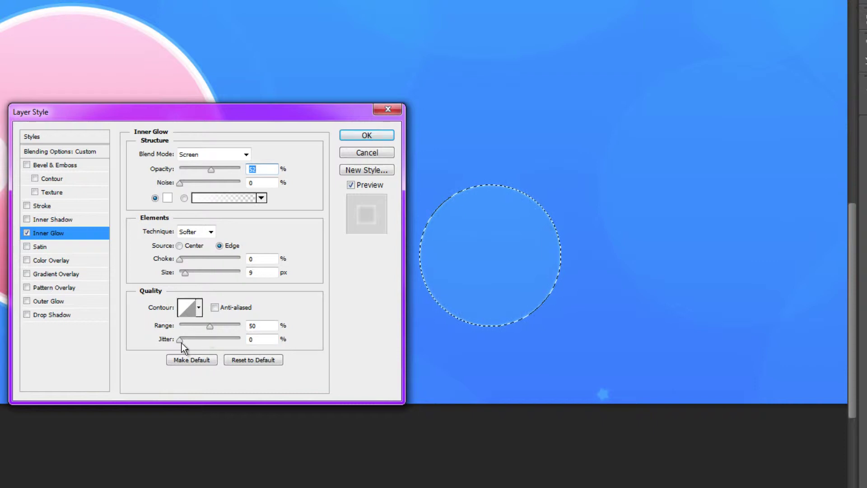
- Choose the Half Round contour for the inner glow and apply the style
left_click(199, 308)
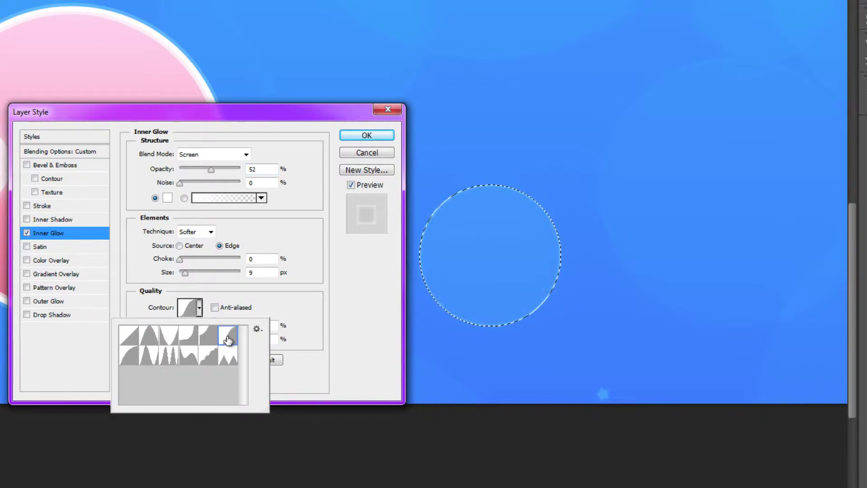
left_click(129, 336)
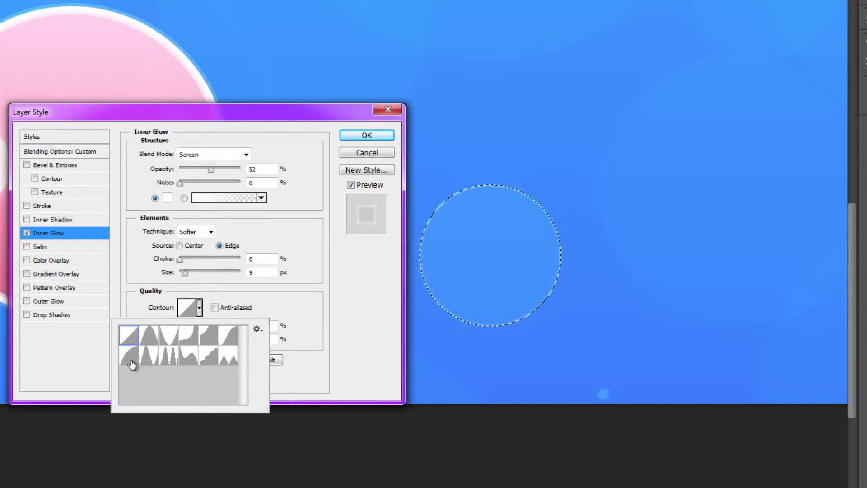
left_click(130, 355)
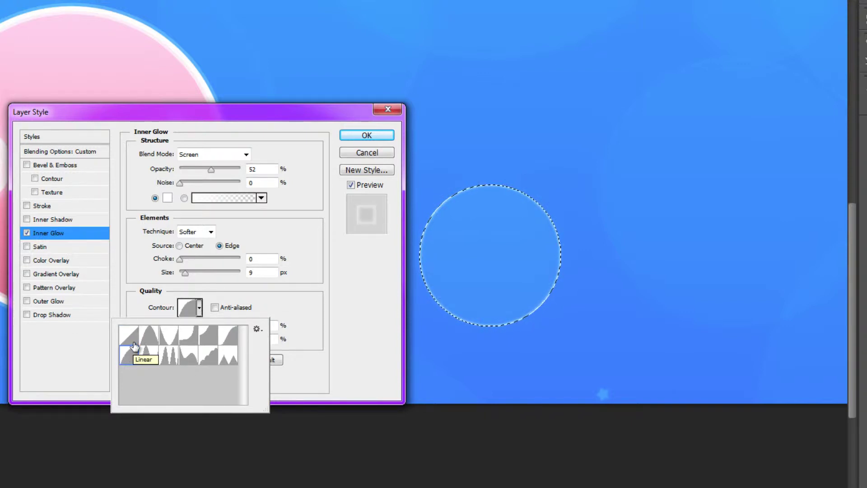
left_click(333, 313)
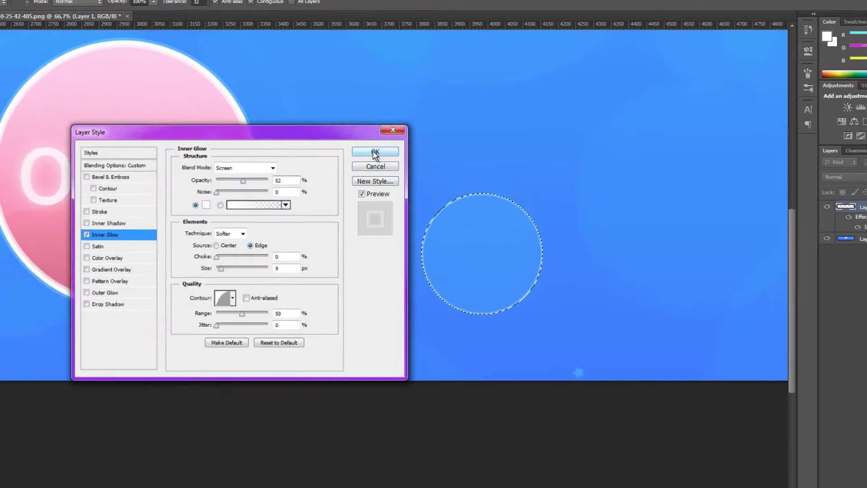
left_click(367, 136)
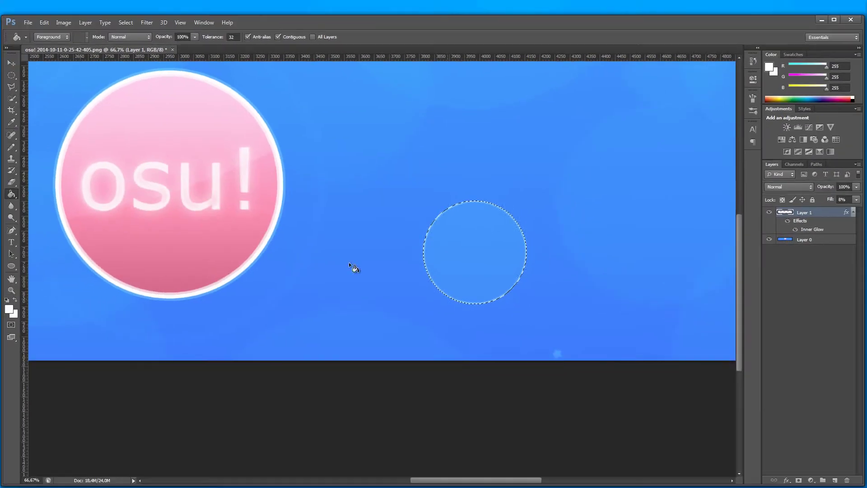
- Clear the circle selection and lower Layer 1's opacity to about 23%
left_click(9, 77)
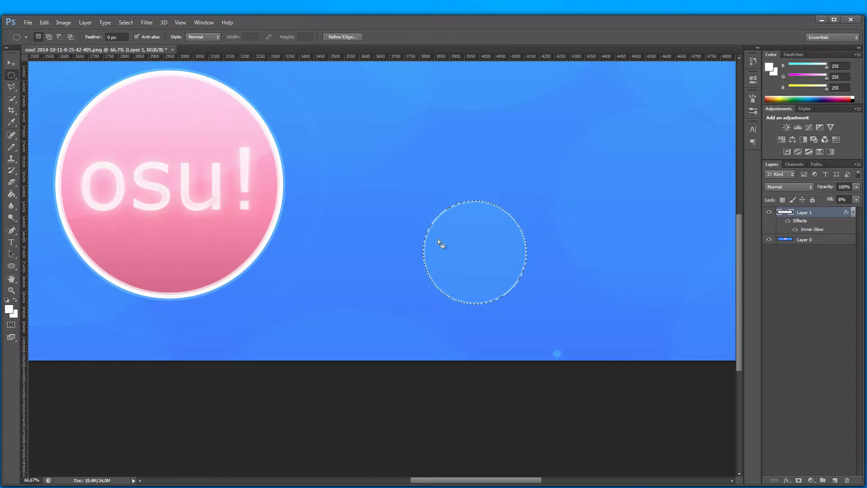
left_click(344, 223)
left_click(8, 66)
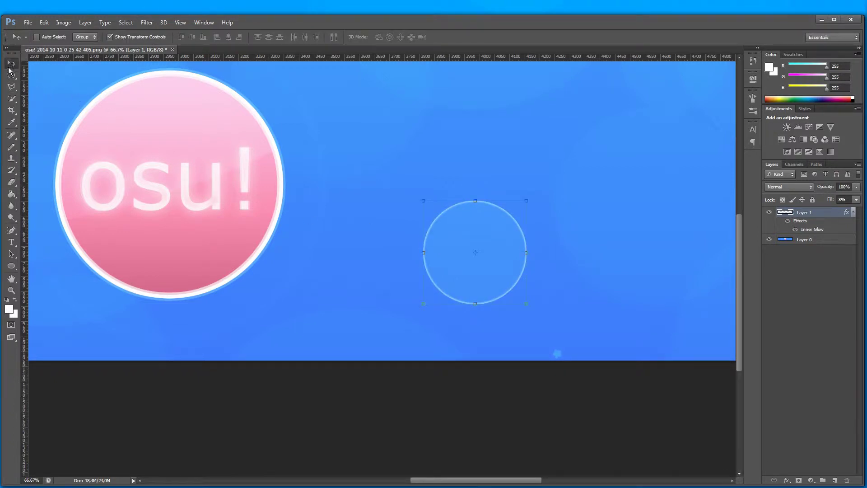
left_click(819, 343)
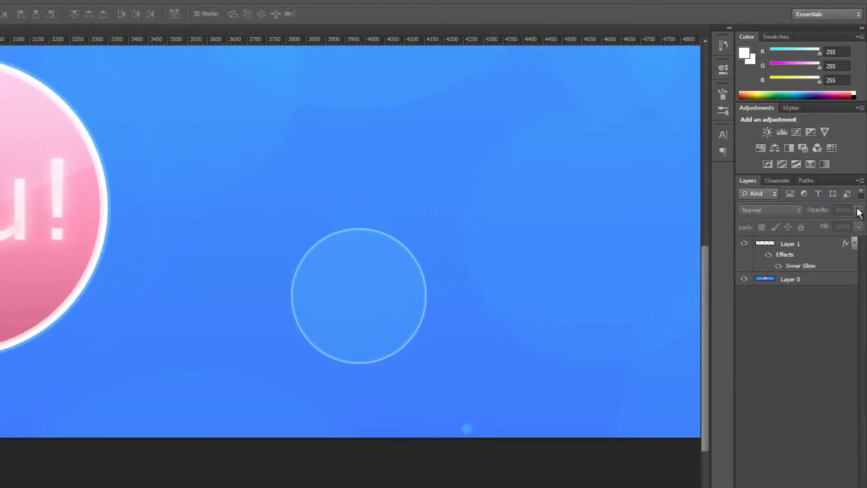
left_click(809, 249)
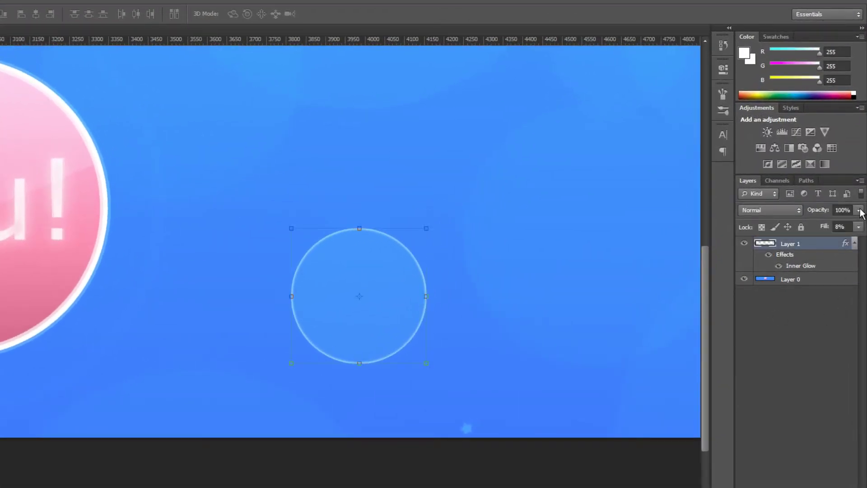
left_click(859, 211)
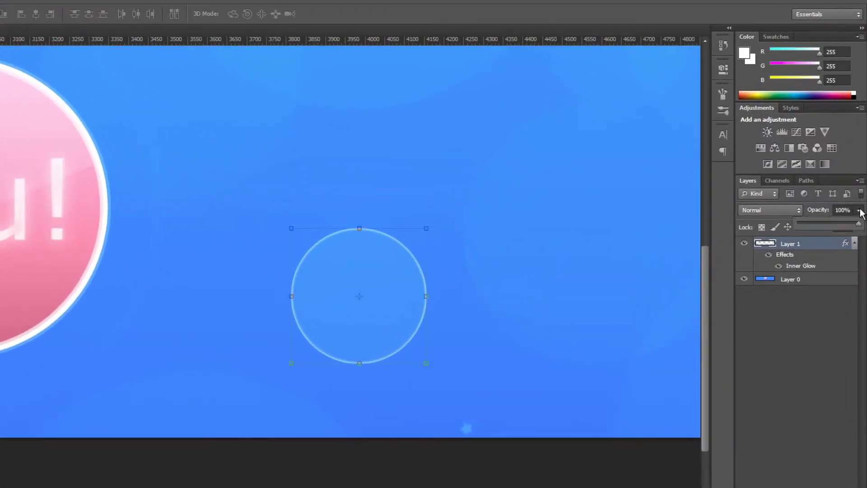
left_click(836, 223)
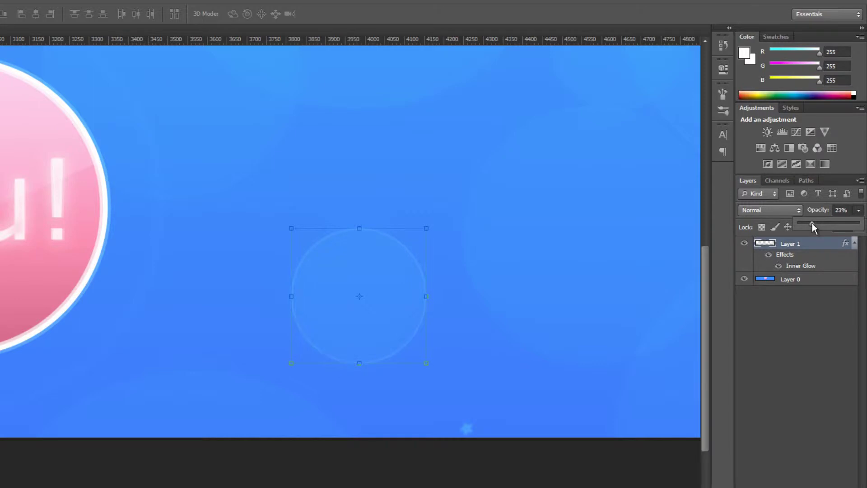
left_click(848, 390)
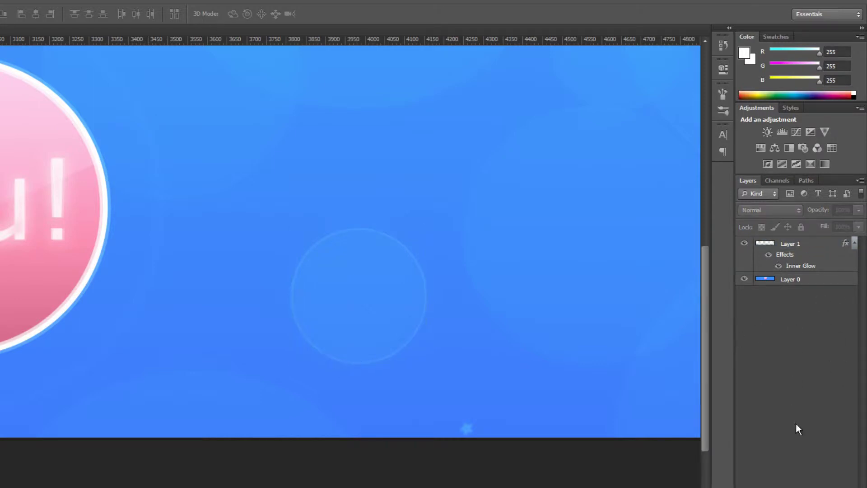
- Add a white-filled Layer 2 below the hidden Layer 0 and open its layer style
key("ctrl+shift+alt+n")
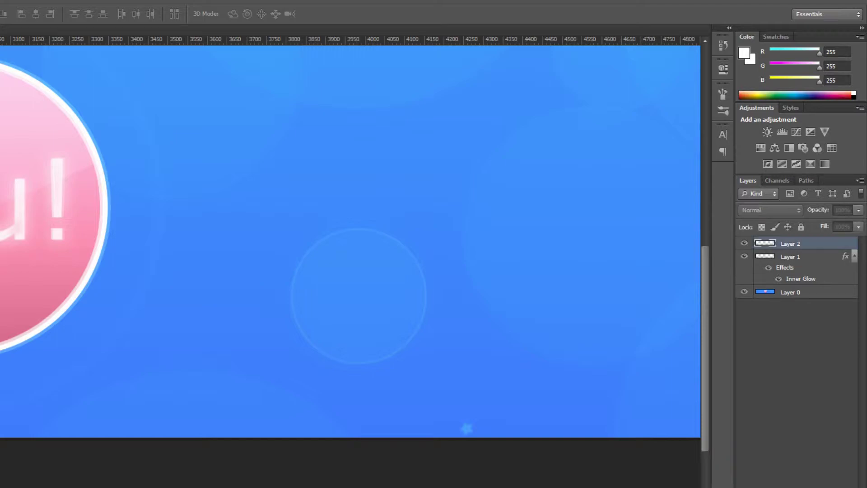
left_click_drag(829, 252, 827, 306)
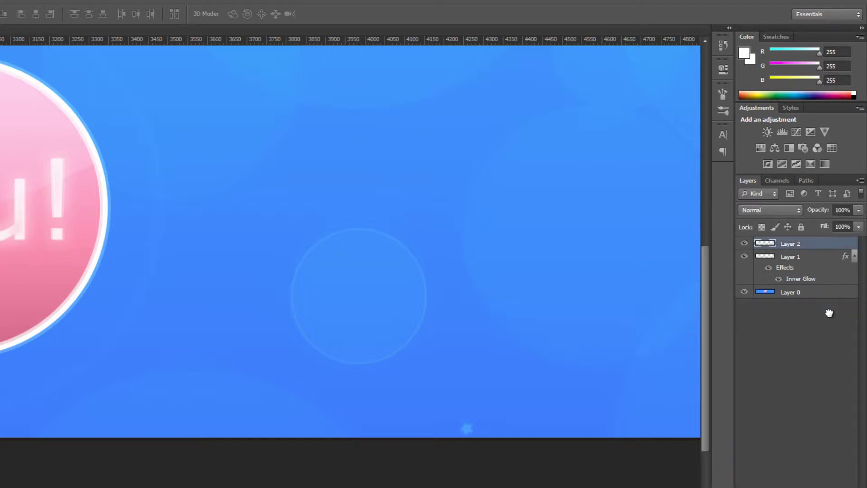
left_click(744, 279)
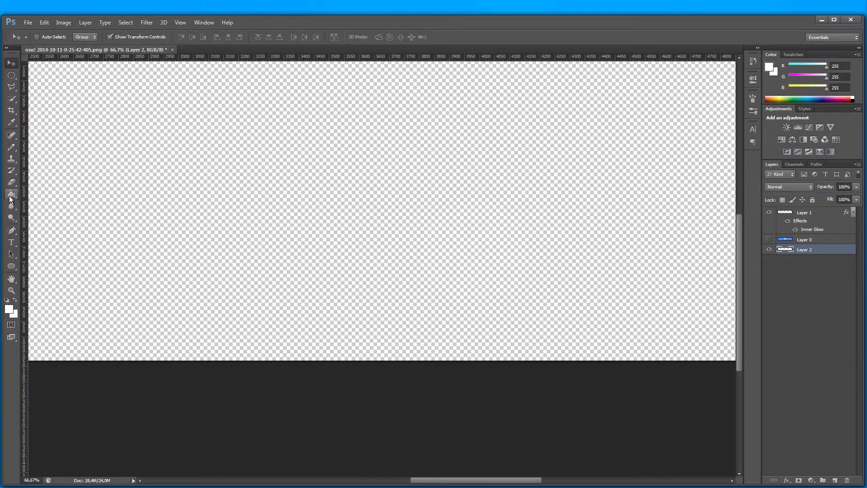
left_click(11, 194)
left_click(230, 242)
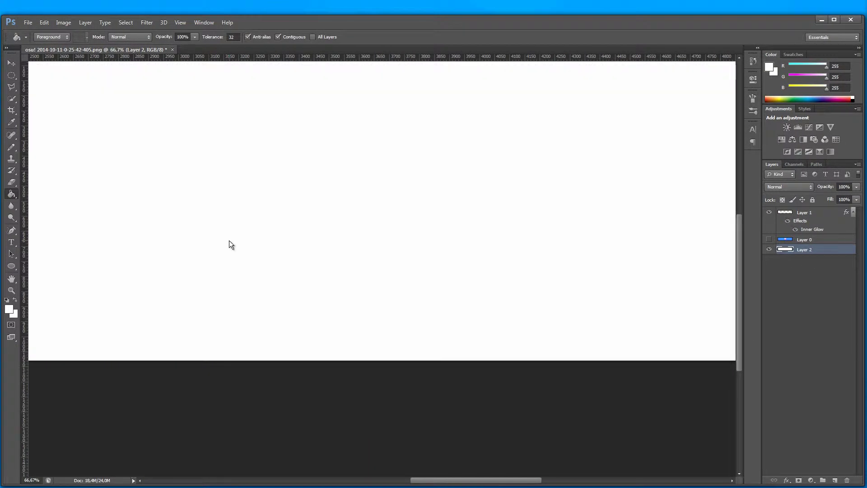
double_click(835, 251)
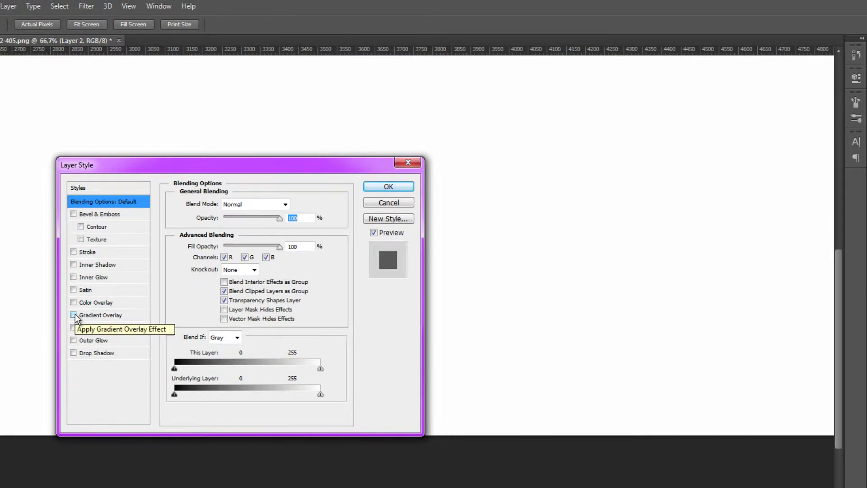
- Try a red Color Overlay on Layer 2, then cancel it to keep plain white
left_click(108, 303)
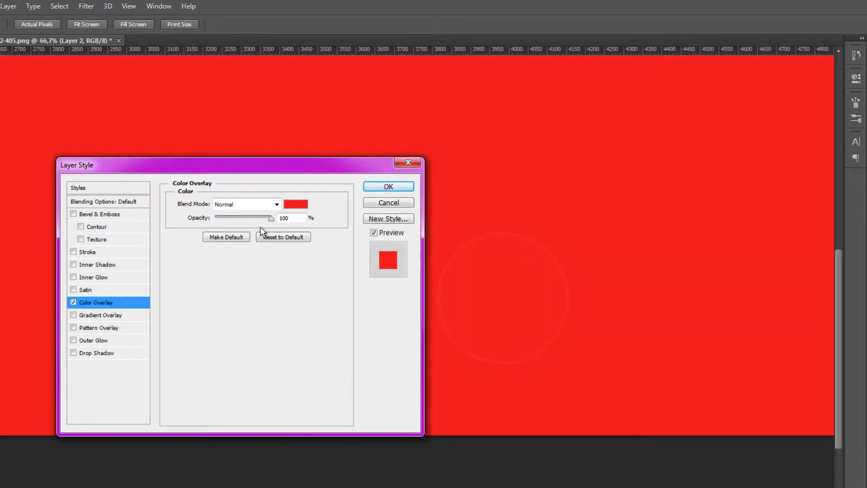
left_click(288, 207)
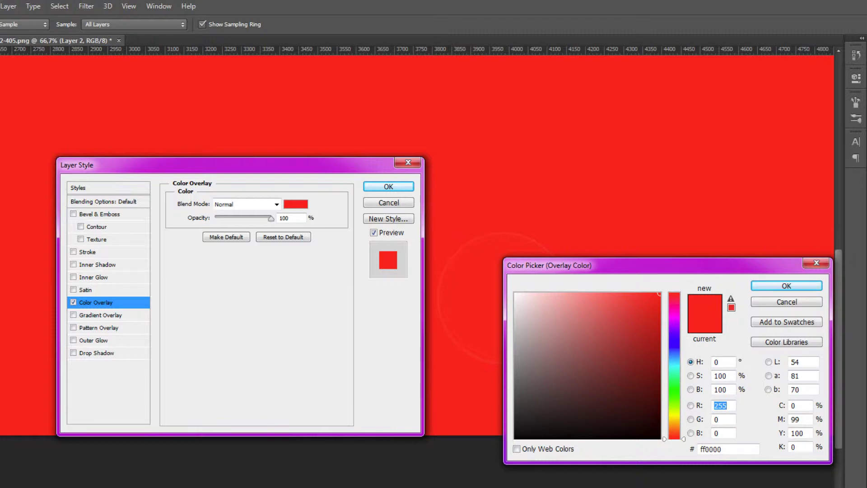
left_click(785, 300)
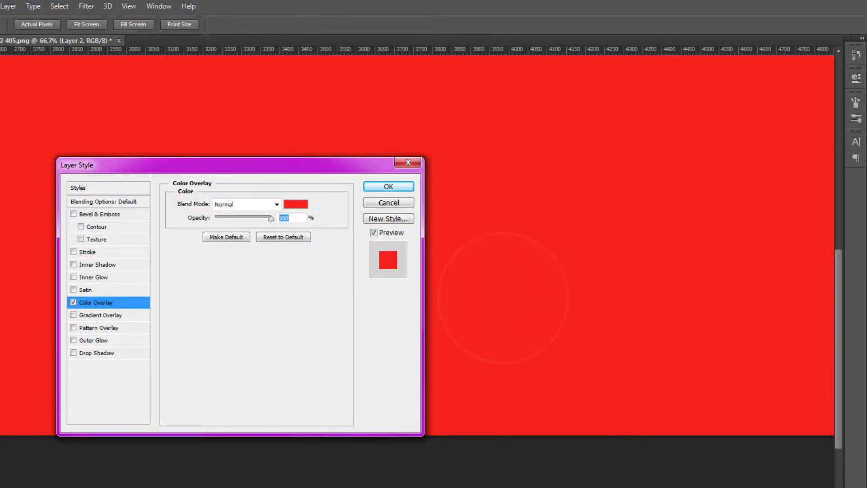
left_click(388, 203)
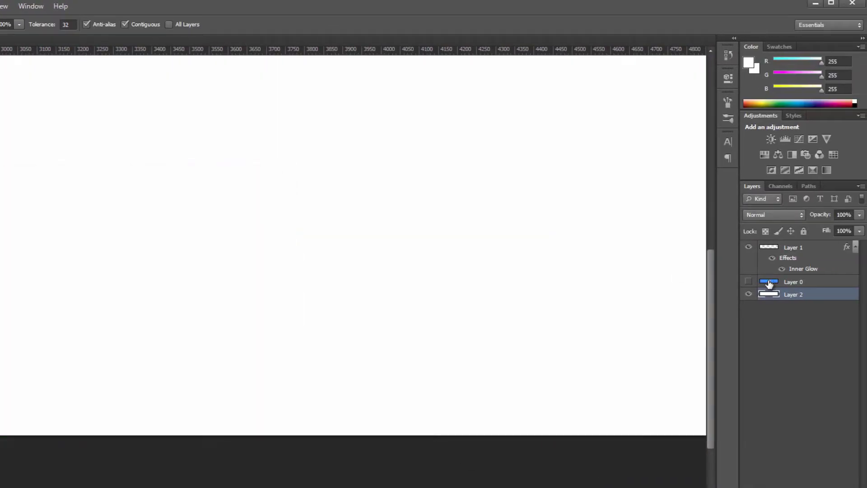
- Show Layer 0 and give Layer 2 a slightly darkened banner-blue Color Overlay (#0188e4)
left_click(749, 282)
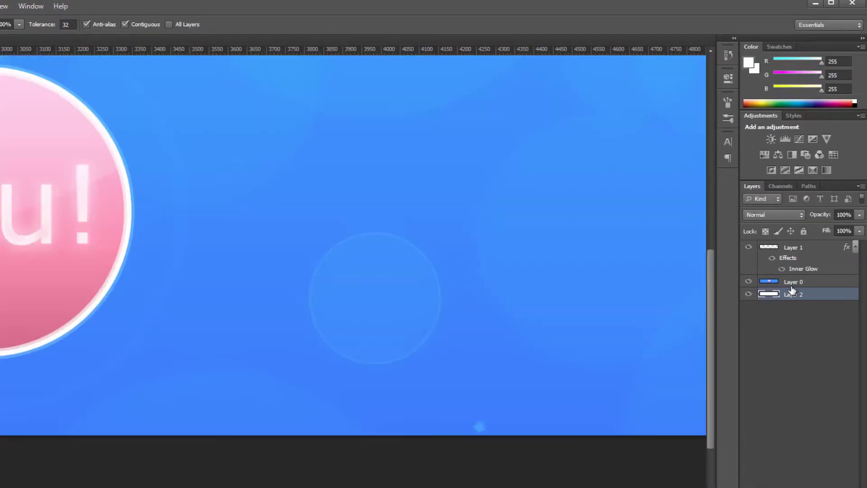
double_click(834, 301)
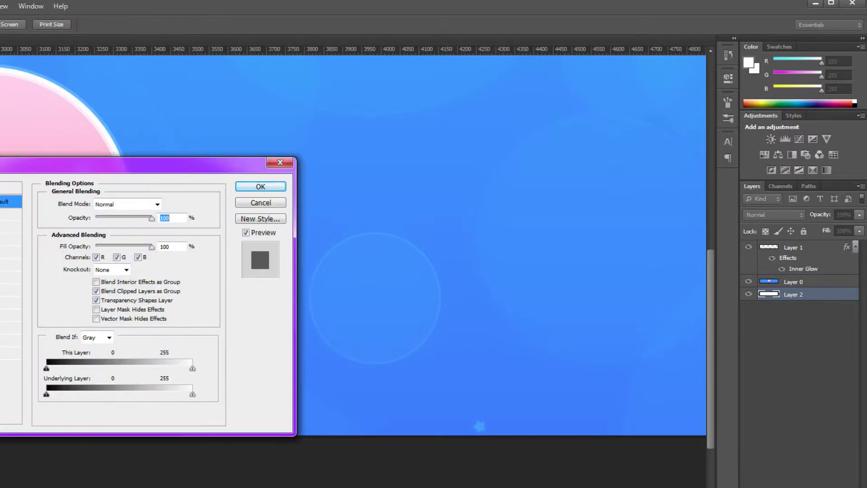
left_click(95, 302)
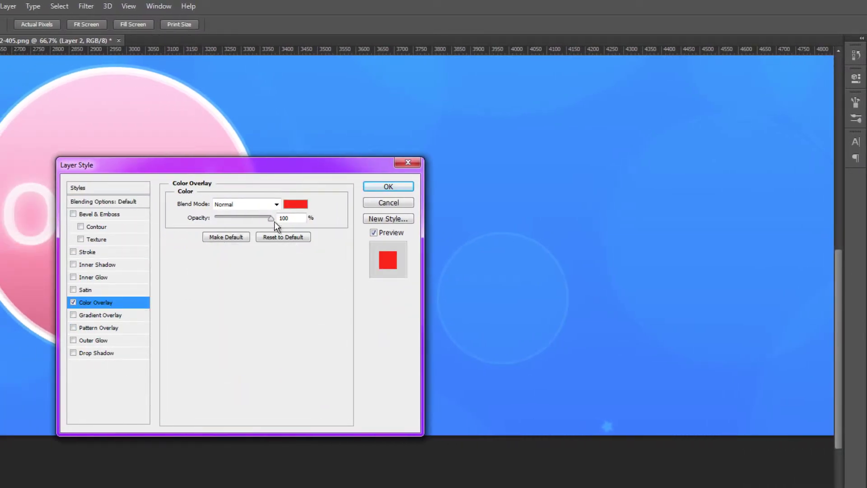
left_click(299, 206)
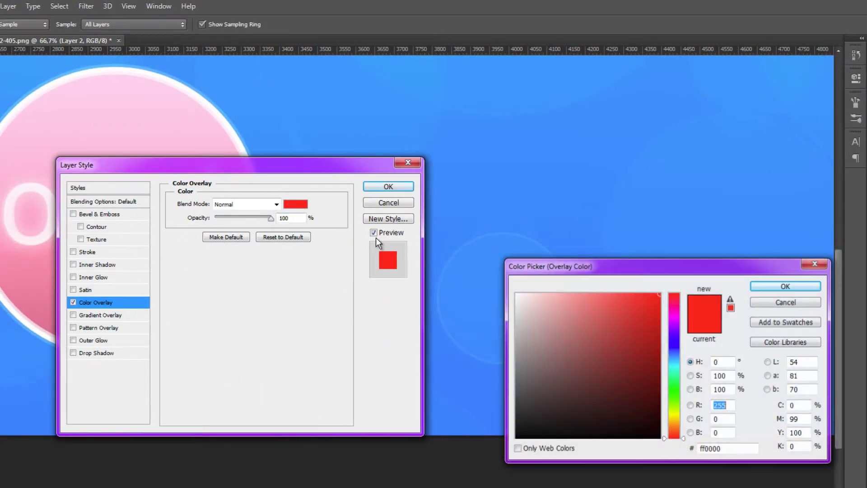
left_click(565, 181)
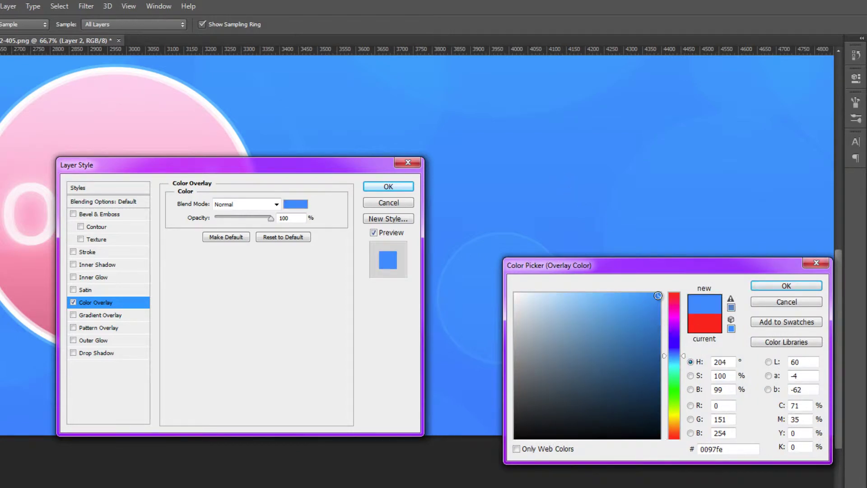
left_click_drag(657, 296, 661, 307)
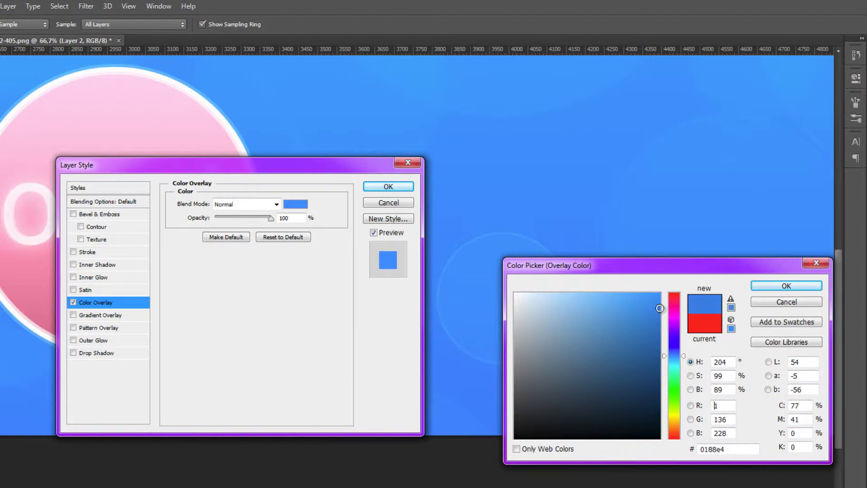
left_click(778, 287)
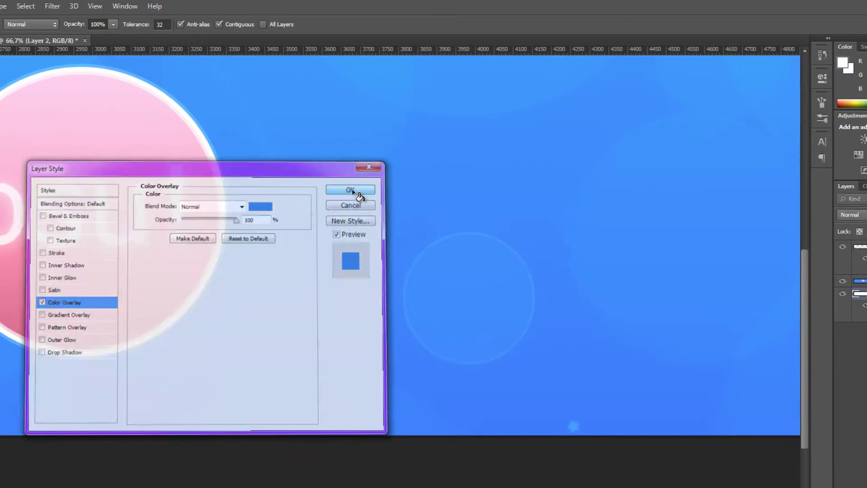
left_click(387, 192)
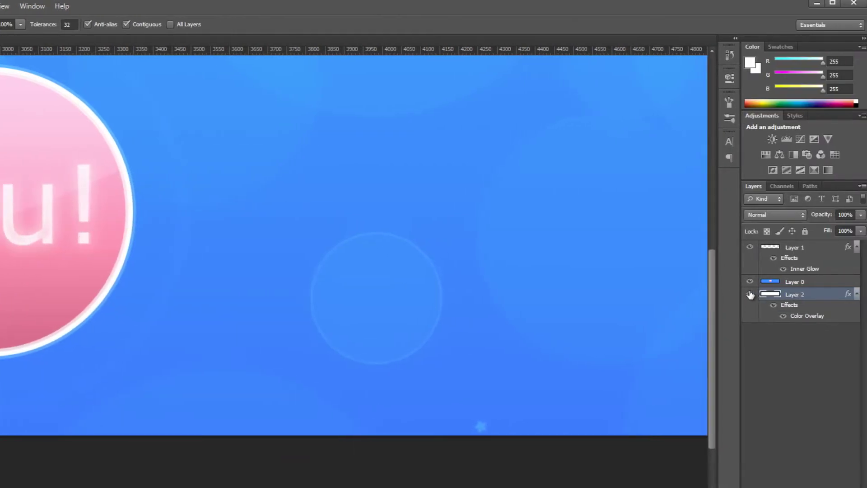
- Collapse the Layer 1 and Layer 2 effect lists, select Layer 1, and keep Layer 0 visible
left_click(750, 282)
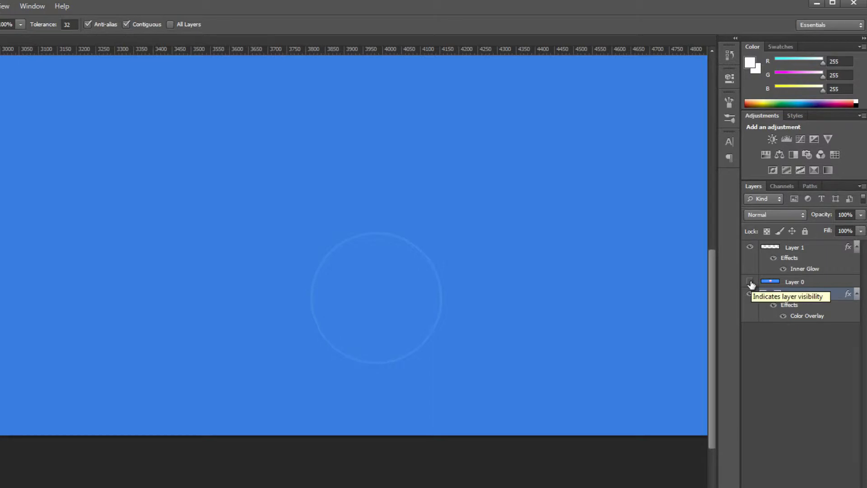
left_click(781, 363)
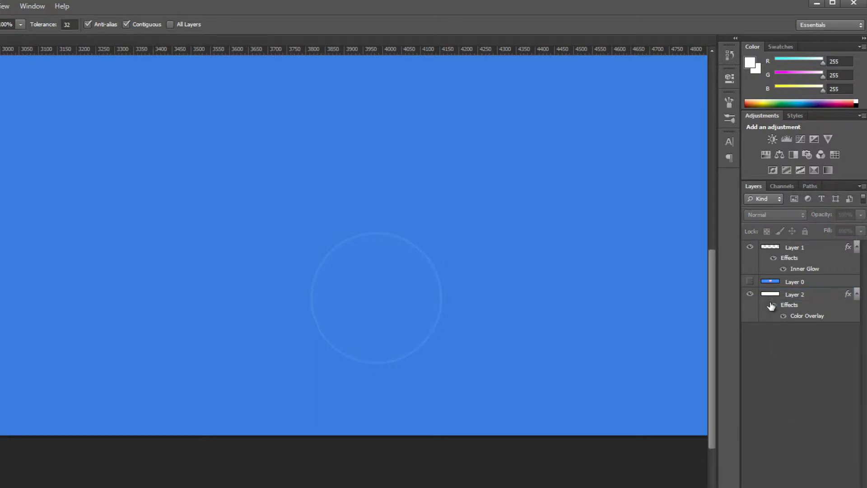
left_click(857, 294)
left_click(857, 247)
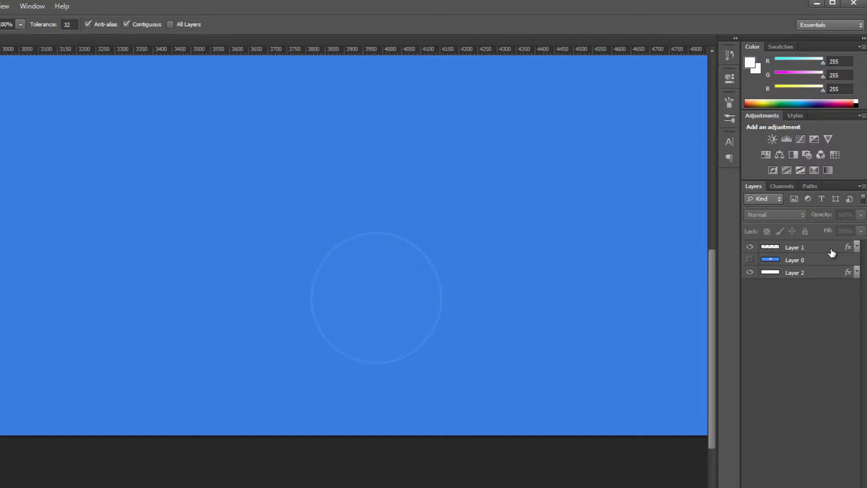
left_click(831, 251)
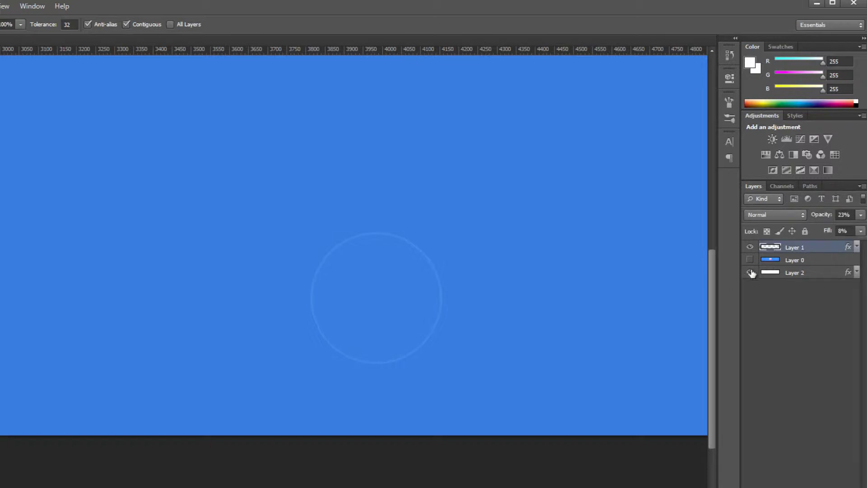
left_click(749, 260)
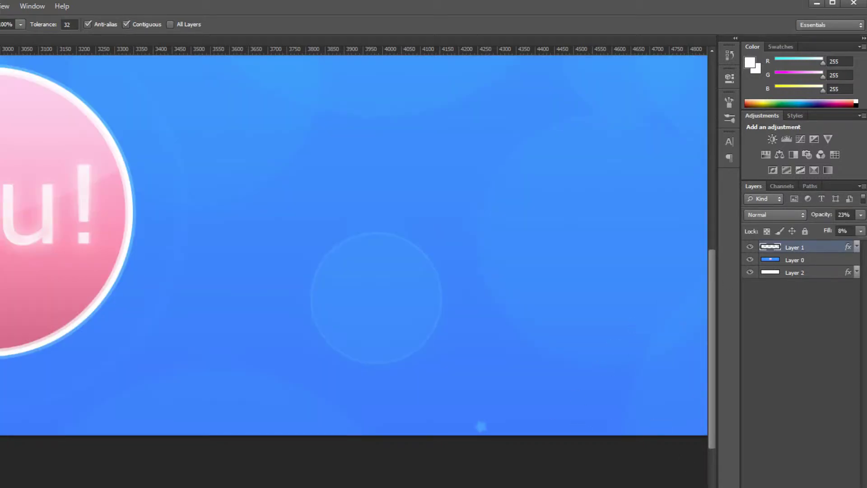
- Pan the canvas and try lowering Layer 0's opacity without keeping the change
scroll(353, 244, "right", 5)
scroll(353, 244, "right", 4)
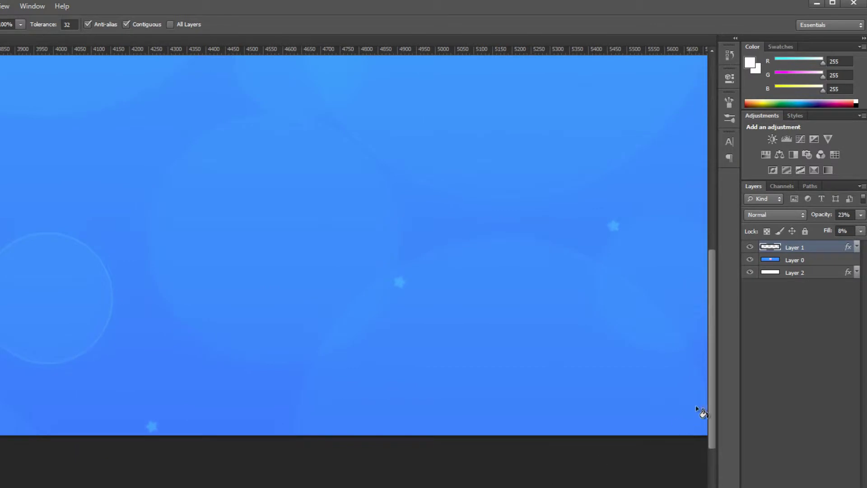
left_click_drag(711, 399, 723, 365)
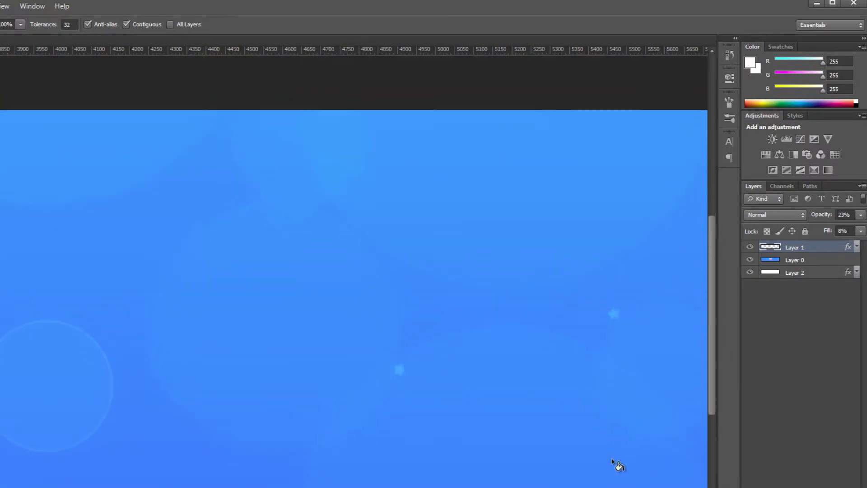
left_click(823, 259)
left_click_drag(860, 215, 834, 229)
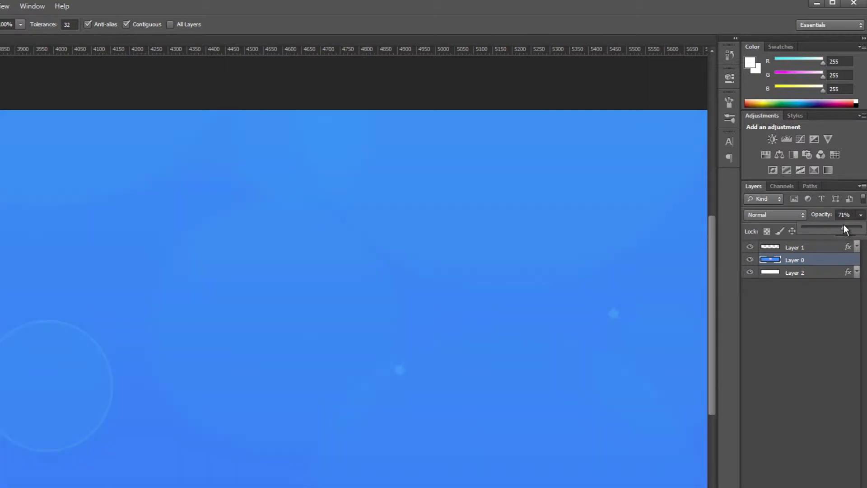
left_click(826, 331)
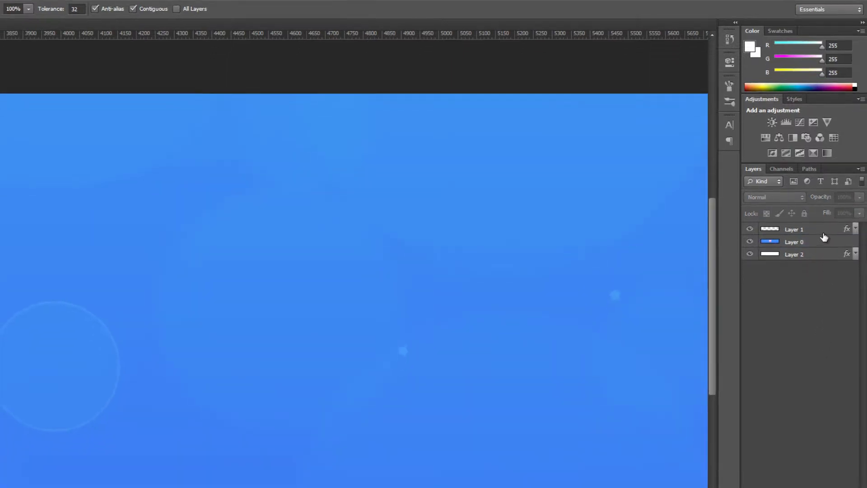
- Select Layer 1, check its layer menu, and reset the foreground colour to black
left_click(824, 237)
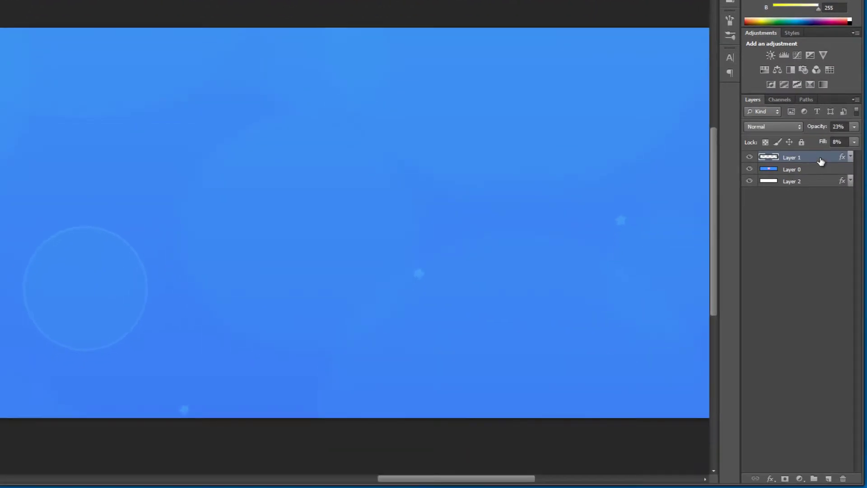
right_click(820, 161)
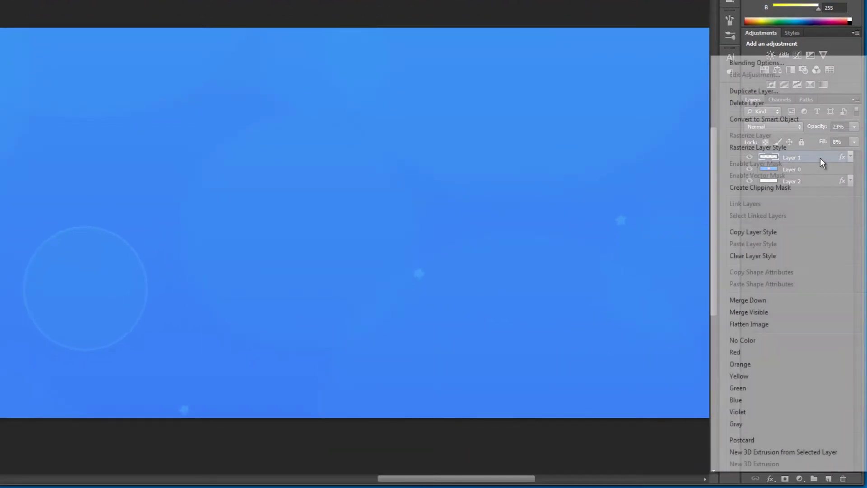
left_click(656, 447)
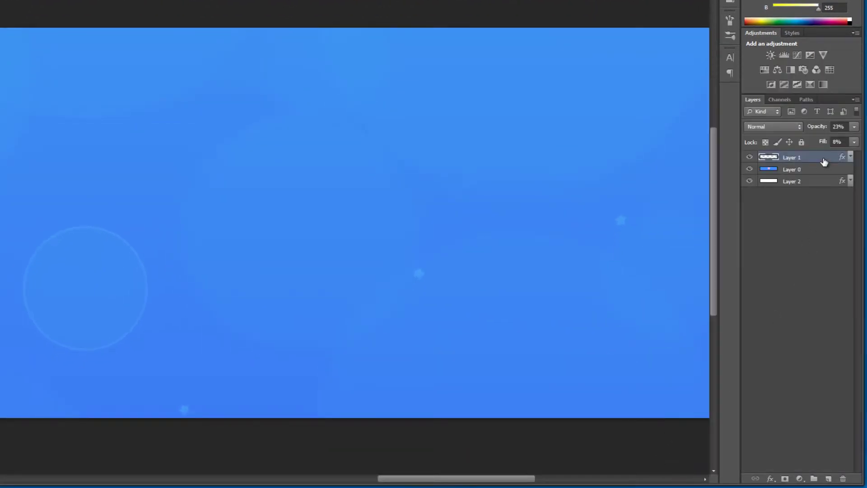
key("x")
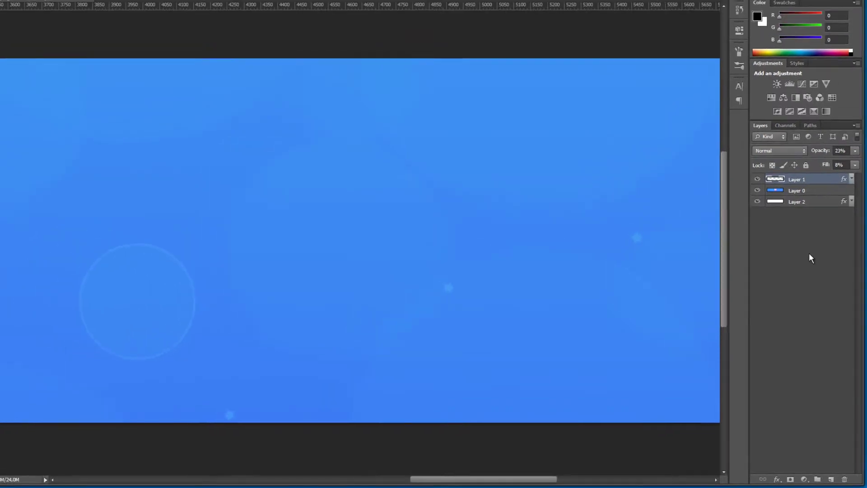
right_click(828, 214)
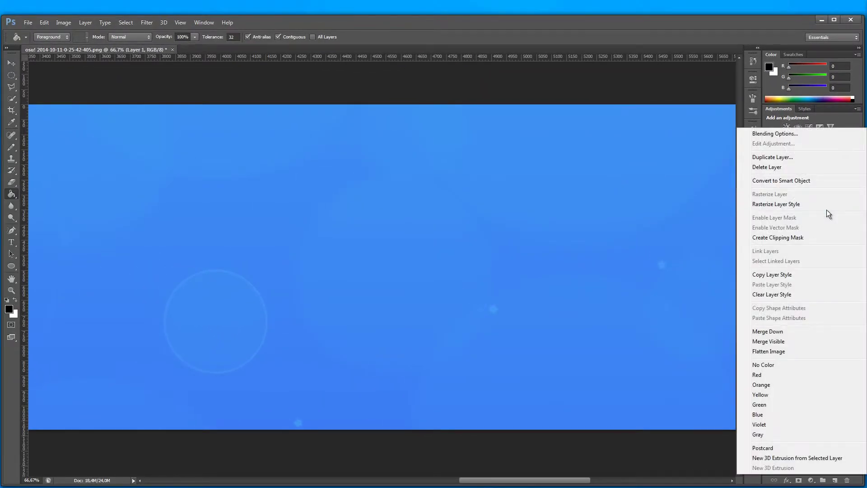
key("Escape")
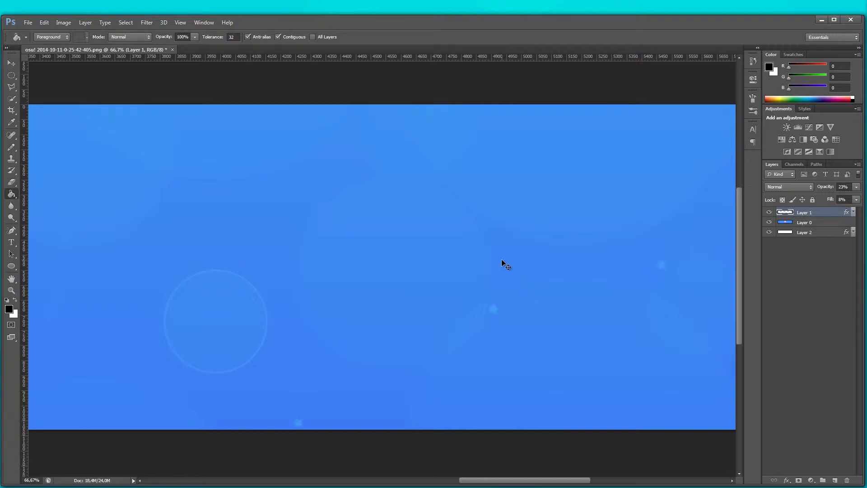
- Duplicate the faint circle twice, moving one copy to the top centre and one right
key("ctrl+j")
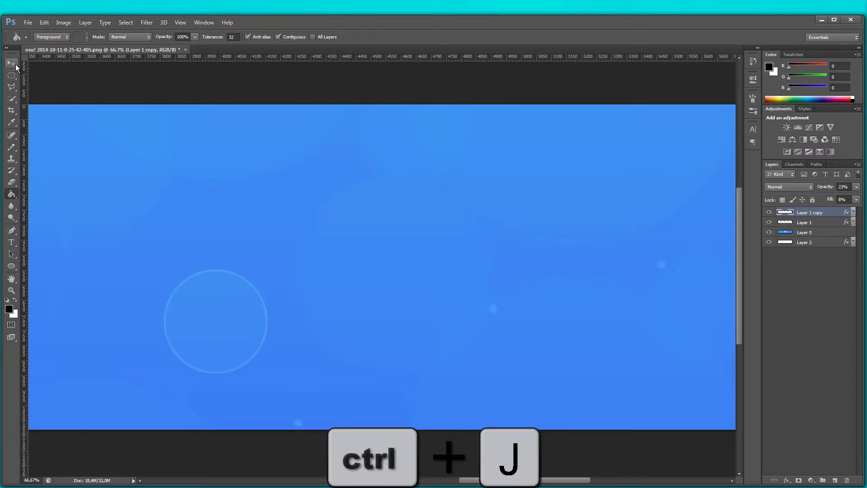
left_click(11, 63)
mouse_move(196, 325)
left_mouse_down()
mouse_move(449, 287)
mouse_move(392, 128)
left_mouse_up()
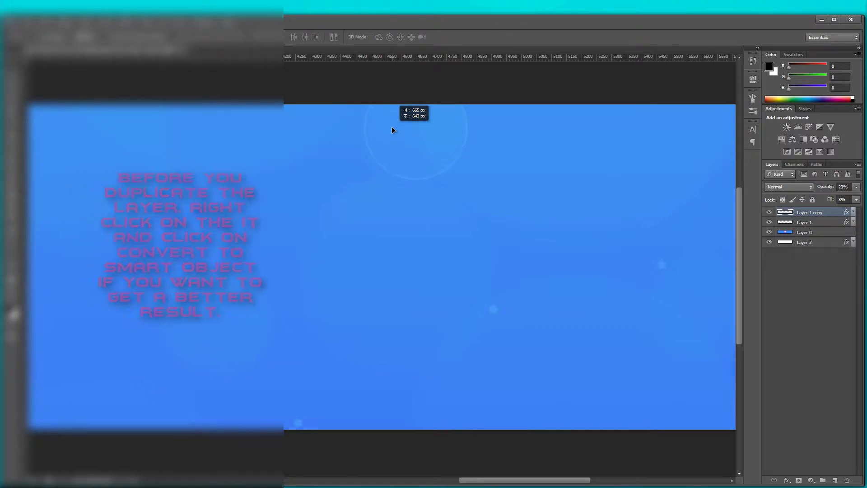
left_click_drag(392, 127, 392, 127)
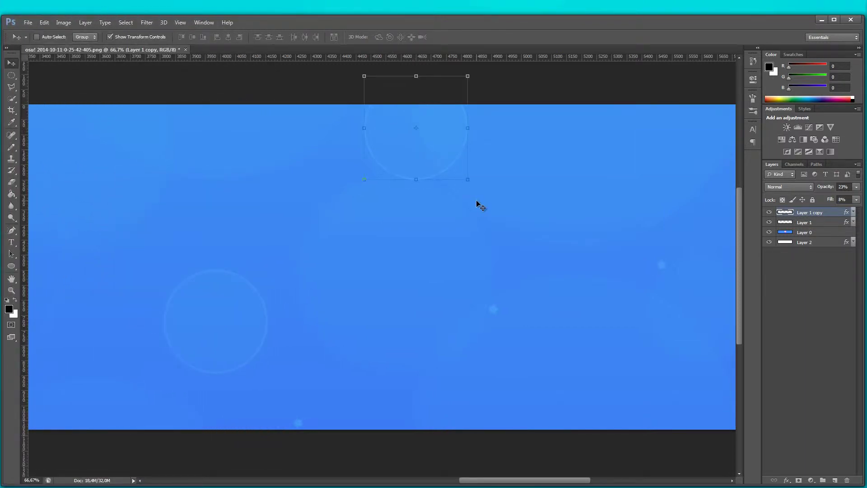
key("ctrl+j")
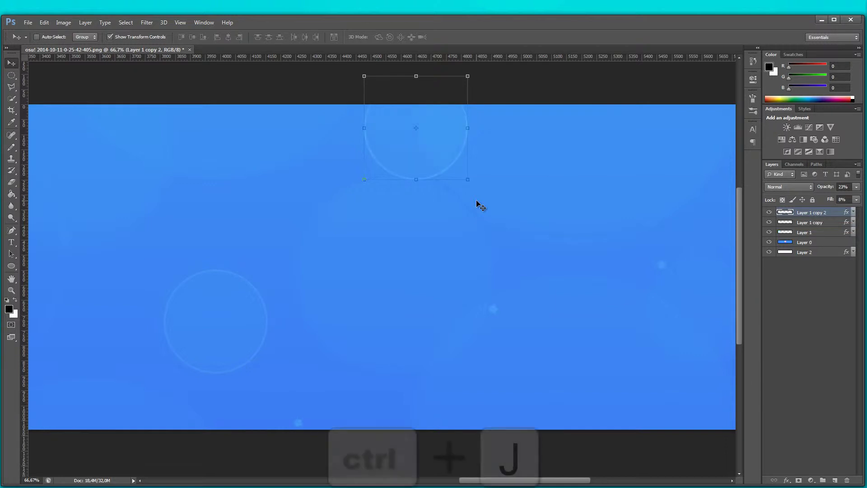
left_click_drag(429, 165, 713, 347)
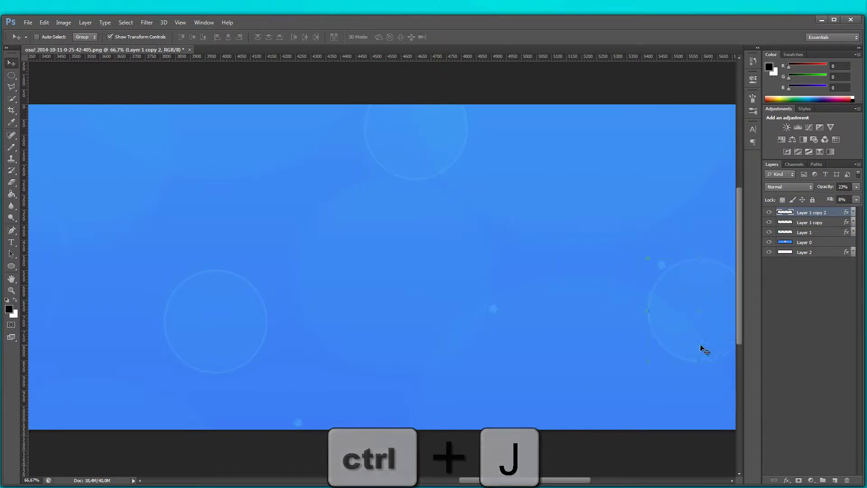
left_click_drag(493, 485, 470, 484)
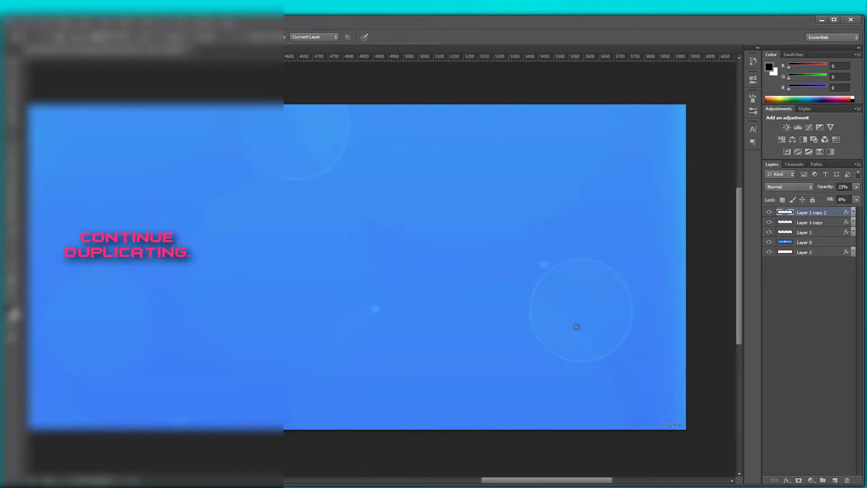
- Add two more circle copies, enlarging one to about 181% at the lower left
key("ctrl+j")
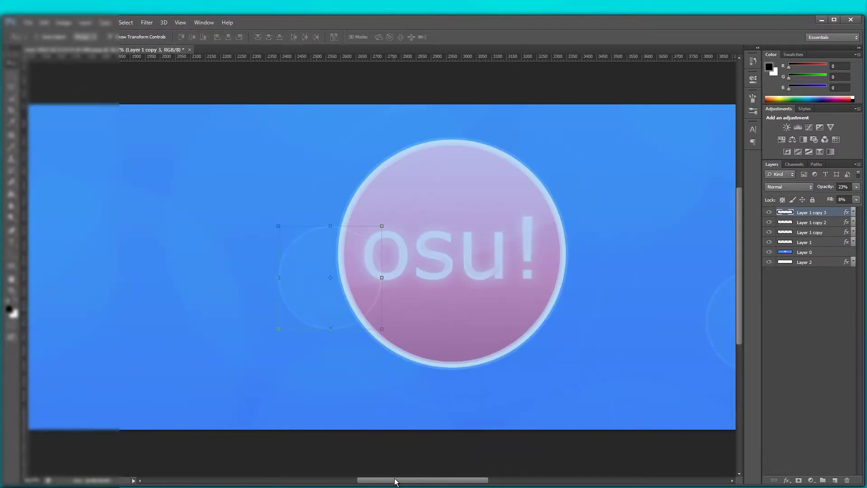
mouse_move(394, 481)
left_mouse_down()
mouse_move(329, 480)
mouse_move(164, 377)
left_mouse_up()
key("ctrl+j")
- Move the enlarged circle up, apply its new size, and add further circle copies
key("ctrl+j")
key("ctrl+t")
mouse_move(212, 311)
left_mouse_down()
mouse_move(245, 266)
mouse_move(156, 348)
left_mouse_up()
left_click_drag(203, 293, 232, 267)
left_click_drag(189, 334, 163, 345)
left_click_drag(231, 258, 246, 252)
key("ctrl+j")
mouse_move(207, 285)
left_mouse_down()
mouse_move(152, 304)
mouse_move(199, 316)
mouse_move(625, 247)
left_mouse_up()
key("Return")
key("ctrl+j")
left_click_drag(368, 480, 418, 480)
- Add another circle copy and enlarge it near the osu! logo
key("ctrl+j")
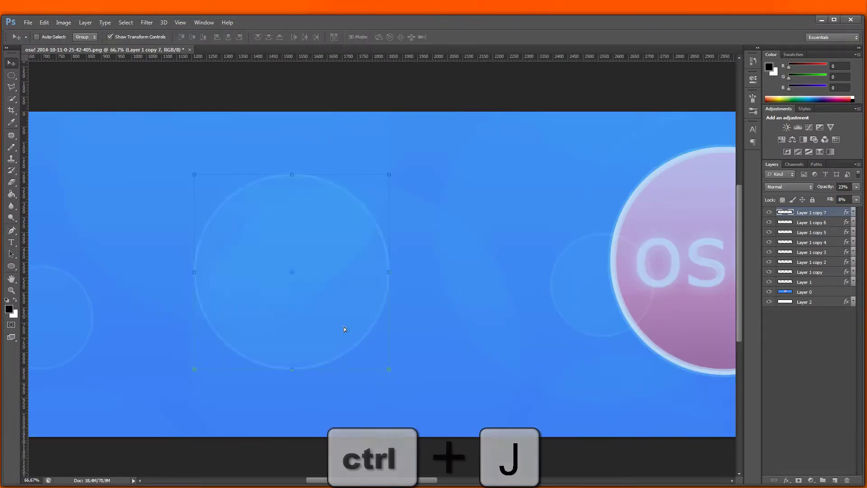
left_click_drag(283, 228, 619, 407)
key("ctrl+j")
key("ctrl+t")
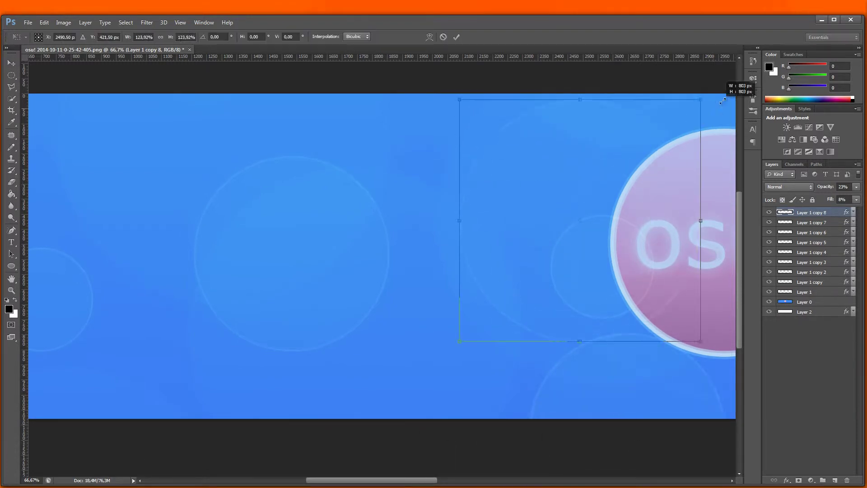
left_click_drag(459, 343, 440, 384)
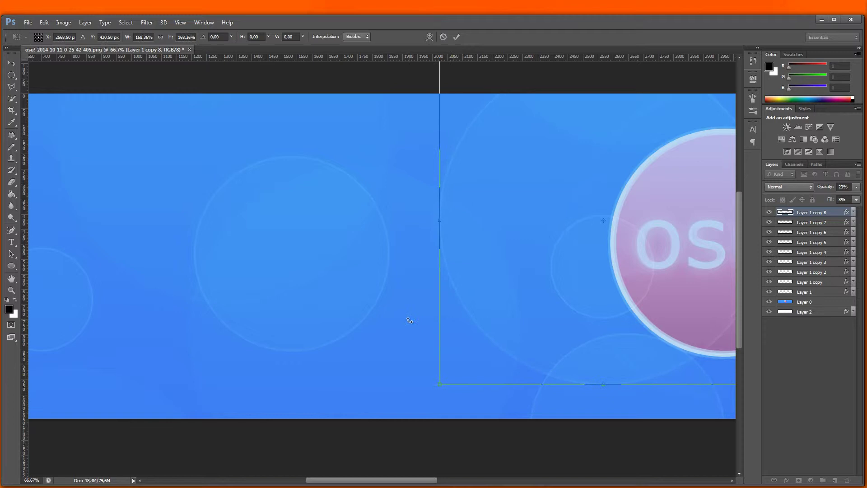
left_click(456, 36)
- Add three more circle copies, up to copy 11, scattered across the banner
key("ctrl+j")
key("ctrl+j")
left_click_drag(173, 123, 373, 420)
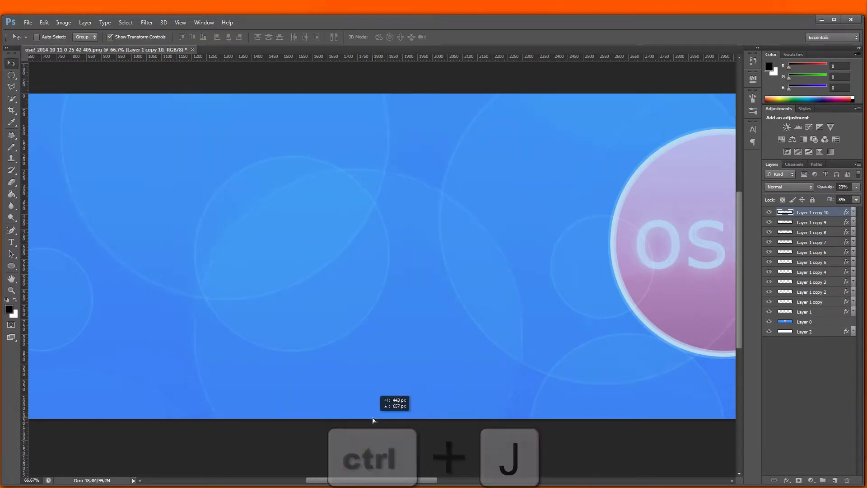
scroll(382, 253, "right", 5)
key("ctrl+j")
left_click_drag(320, 272, 401, 90)
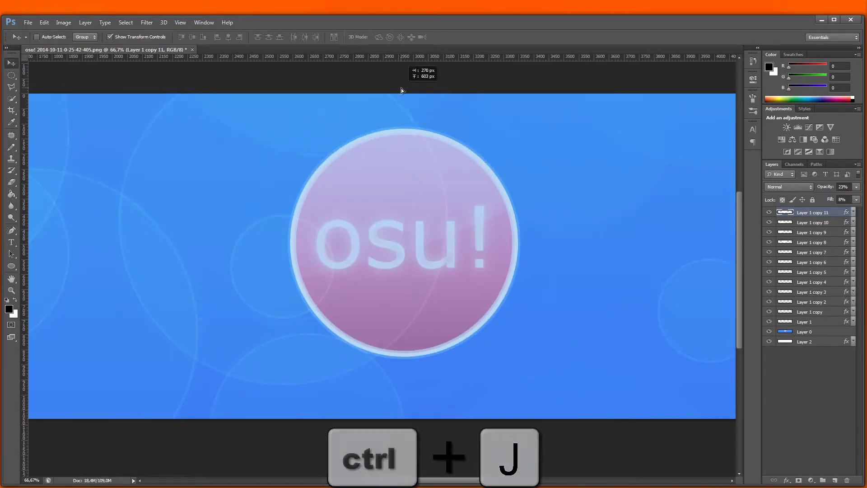
scroll(242, 136, "right", 3)
key("ctrl+j")
left_click_drag(242, 135, 422, 333)
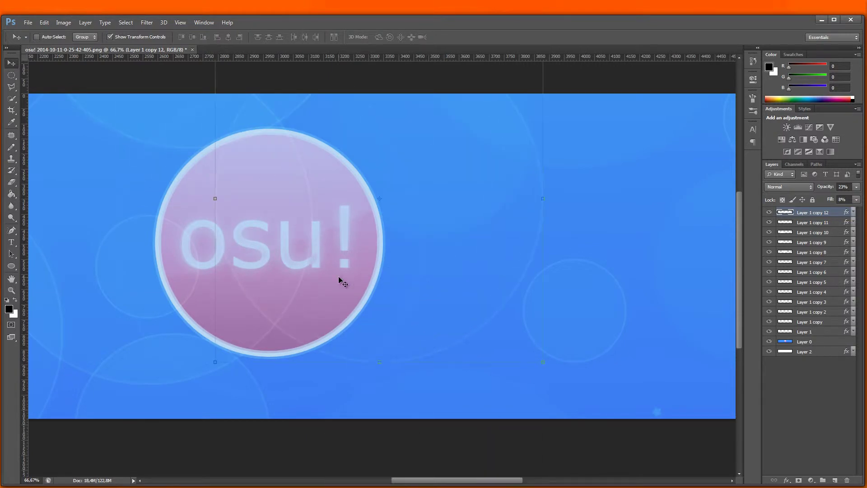
- Undo an attempted resize of the circle copy and move it further down
left_click_drag(380, 362, 450, 395)
key("ctrl+z")
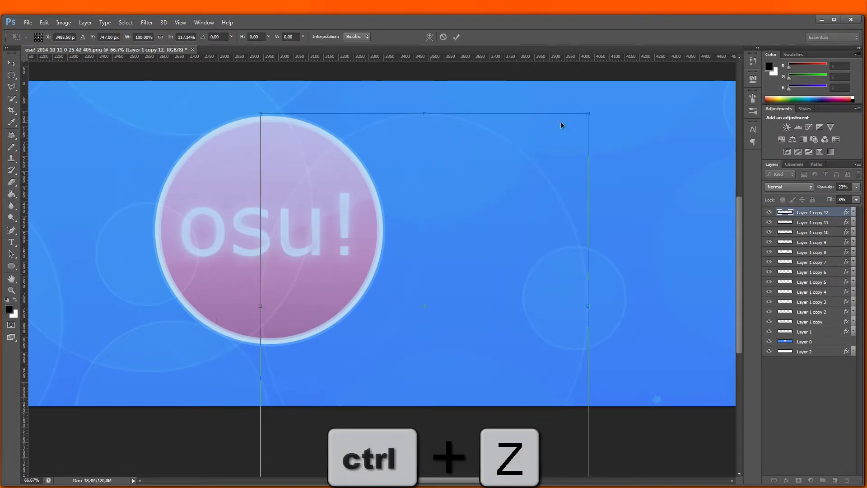
key("Escape")
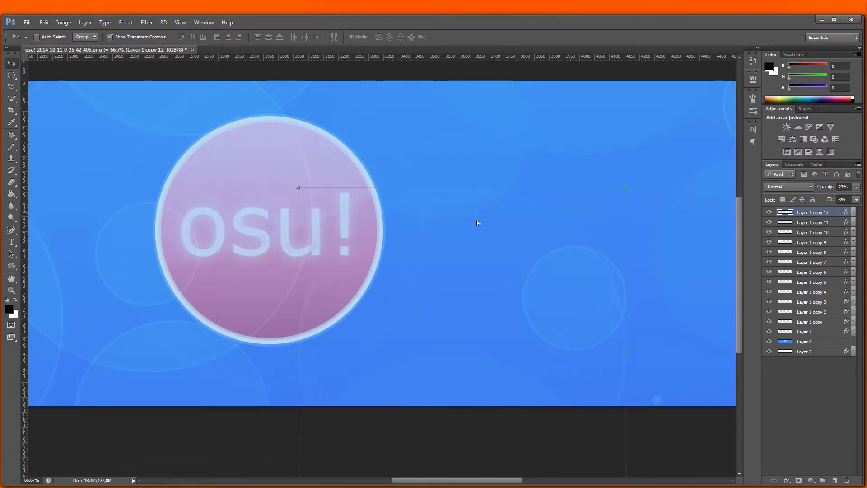
left_click_drag(477, 222, 465, 393)
- Add circle copies 13 and 14, moving copy 14 down just above Layer 0
key("ctrl+j")
left_click_drag(408, 314, 533, 113)
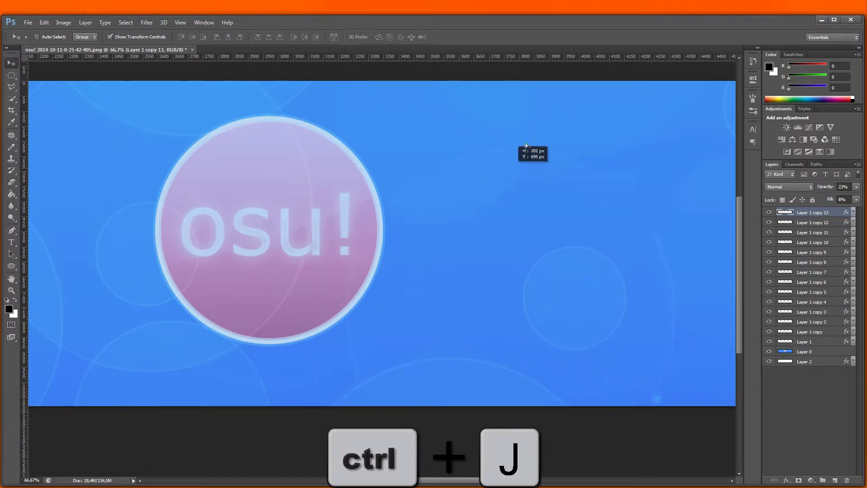
left_click_drag(464, 480, 522, 480)
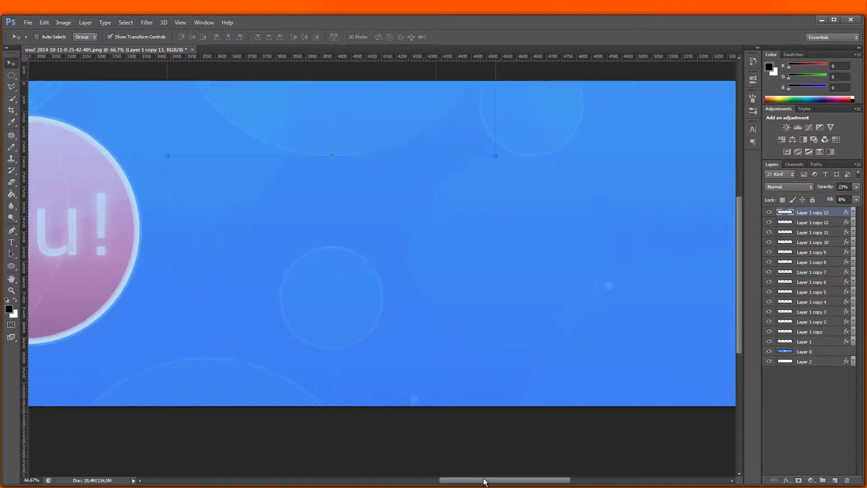
key("ctrl+j")
left_click_drag(522, 297, 608, 405)
left_click_drag(837, 212, 837, 355)
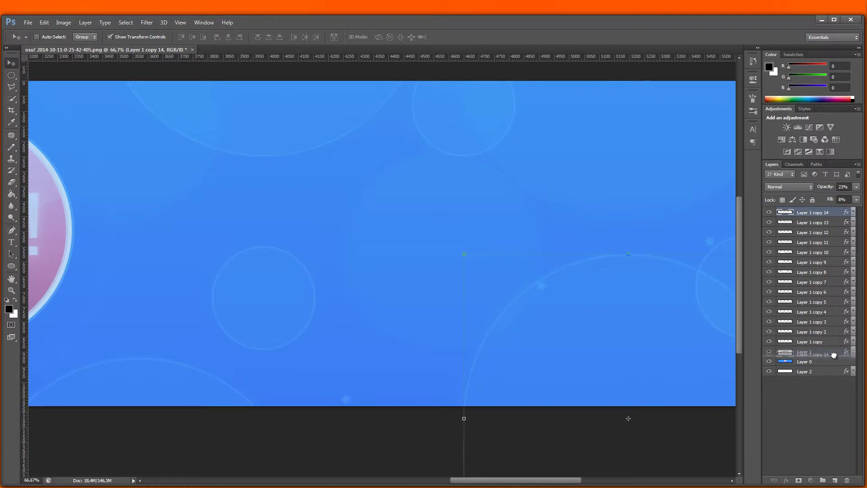
- Add circle copies 15 and 16, shrinking copy 16 to about two-thirds size
key("ctrl+j")
left_click_drag(556, 368, 552, 169)
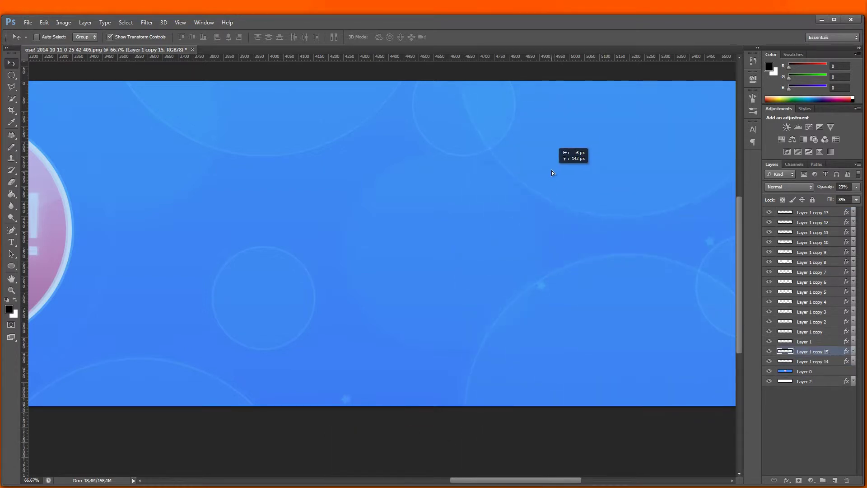
key("ctrl+j")
left_click_drag(612, 223, 587, 384)
key("ctrl+t")
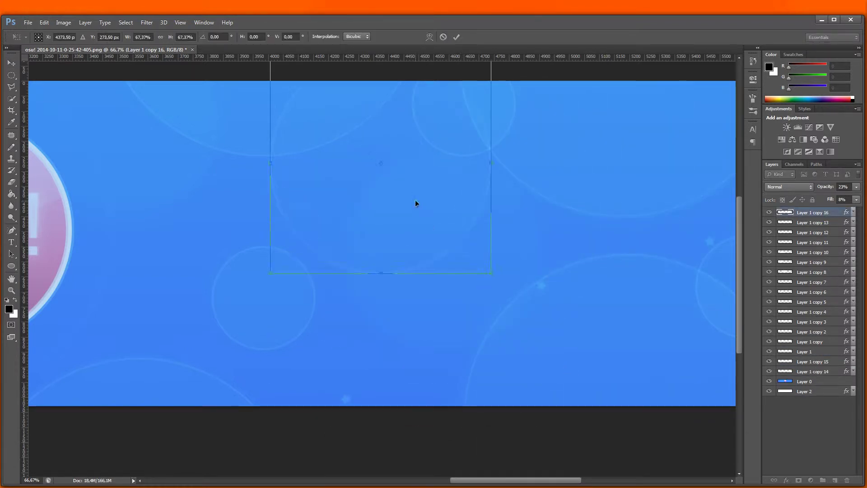
left_click_drag(415, 200, 404, 188)
left_click_drag(534, 339, 541, 349)
key("Return")
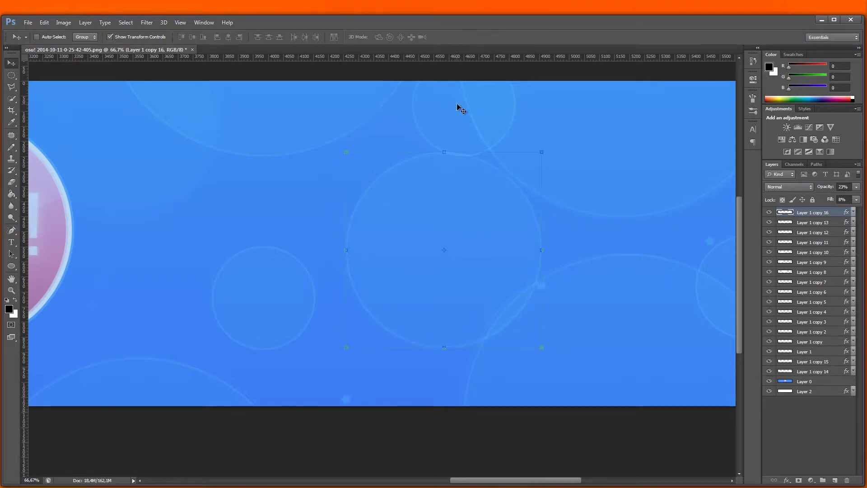
- Add copy 17, then duplicate copy 6 as copy 18 enlarged to about 158% at lower left
key("ctrl+j")
left_click_drag(472, 480, 284, 480)
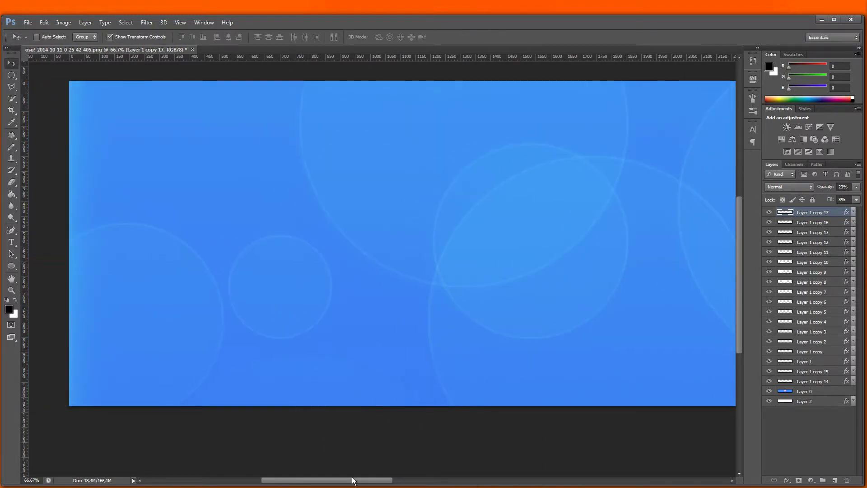
left_click_drag(352, 480, 359, 480)
left_click(406, 212, "ctrl")
key("ctrl+j")
left_click_drag(576, 270, 371, 323)
left_click_drag(387, 195, 484, 91)
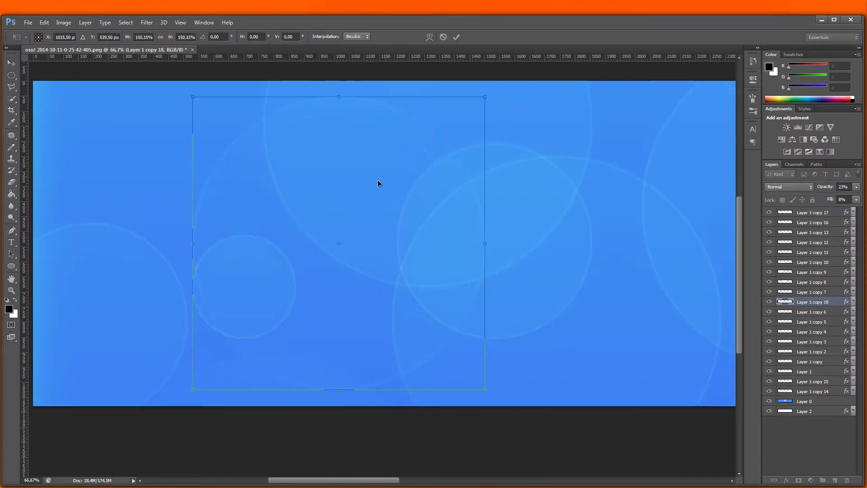
mouse_move(377, 180)
left_mouse_down()
mouse_move(302, 400)
mouse_move(311, 378)
left_mouse_up()
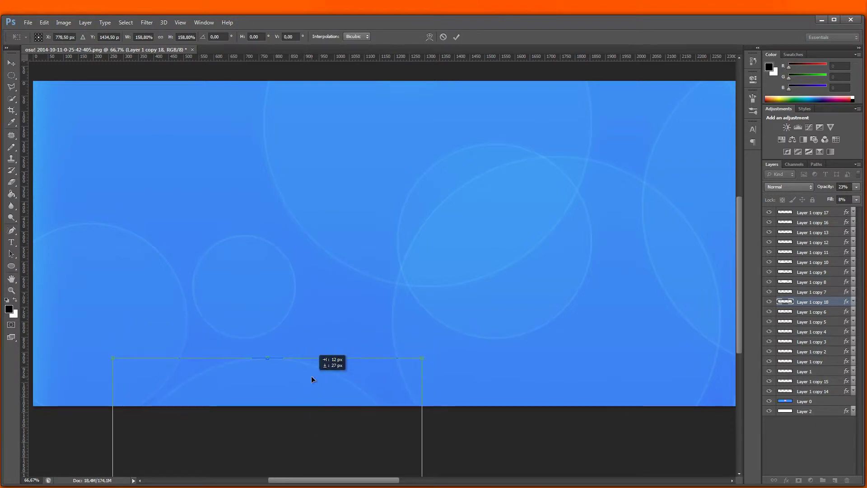
scroll(311, 377, "down", 2)
left_click(457, 37)
- Clear the layer selection and fit the whole banner in view
left_click(775, 442)
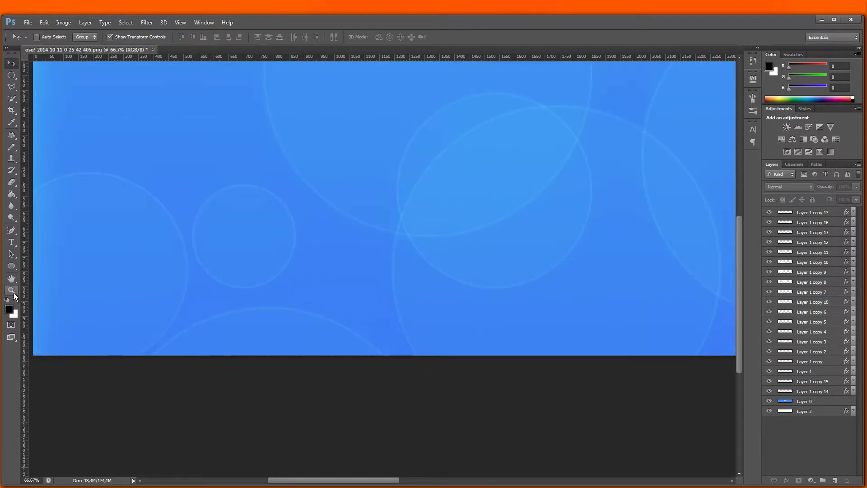
key("z")
key("ctrl+0")
left_click(769, 401)
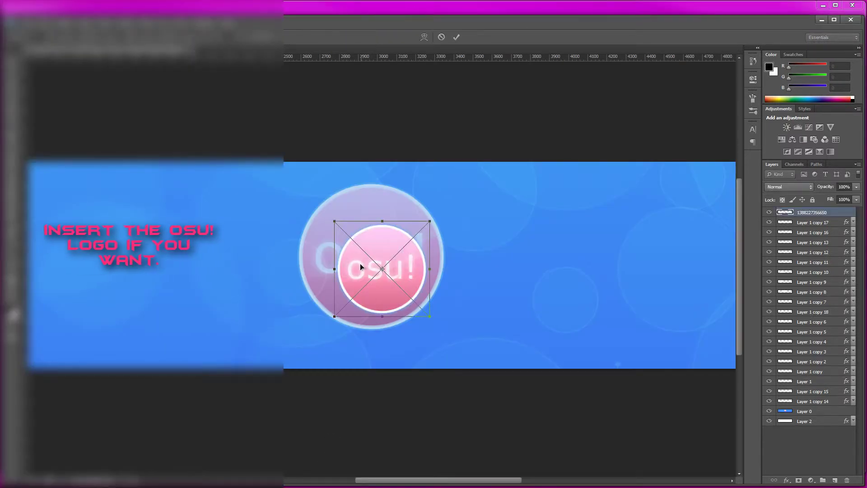
- Scale the pink osu! logo to 162% and centre it over the old faint logo
left_click_drag(359, 264, 323, 240)
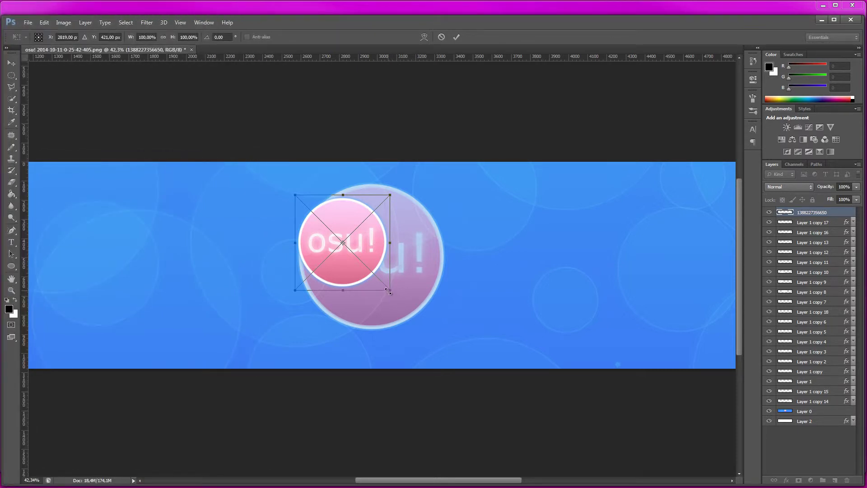
left_click_drag(389, 291, 448, 347)
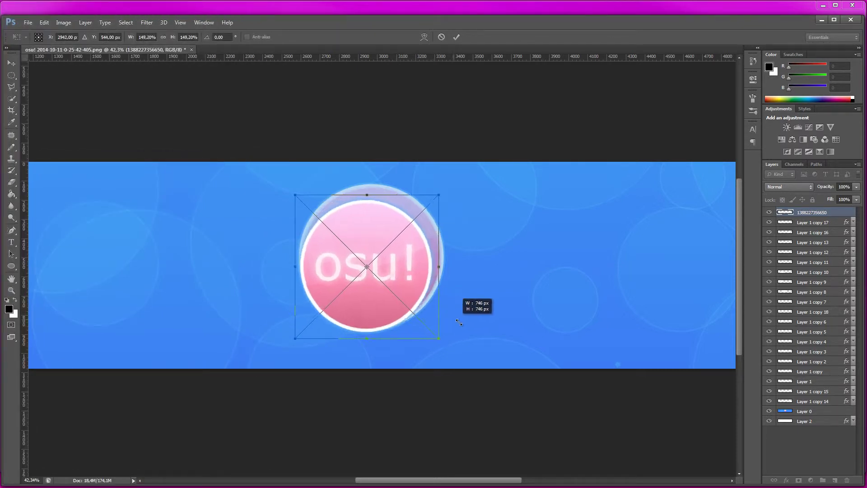
left_click_drag(394, 306, 392, 293)
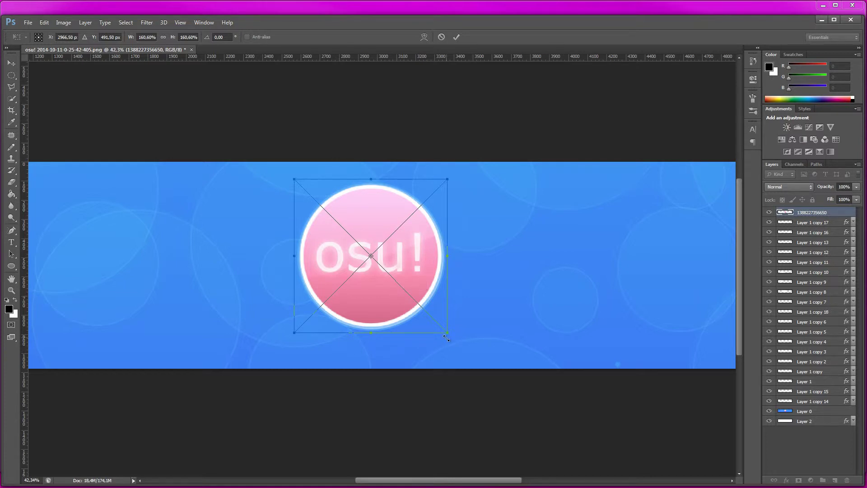
left_click_drag(448, 332, 449, 334)
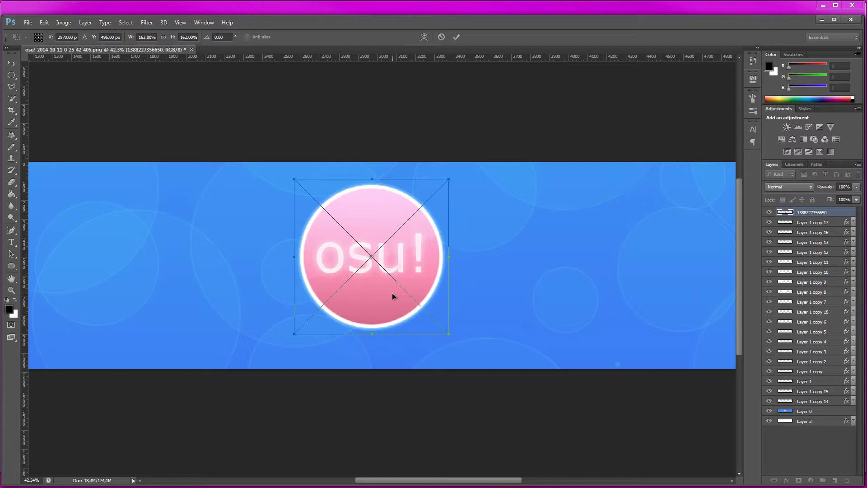
left_click(456, 37)
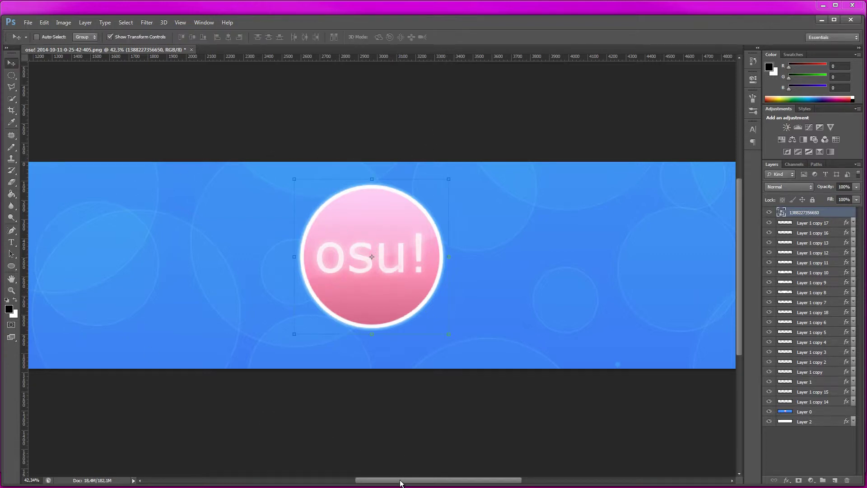
left_click_drag(401, 482, 322, 482)
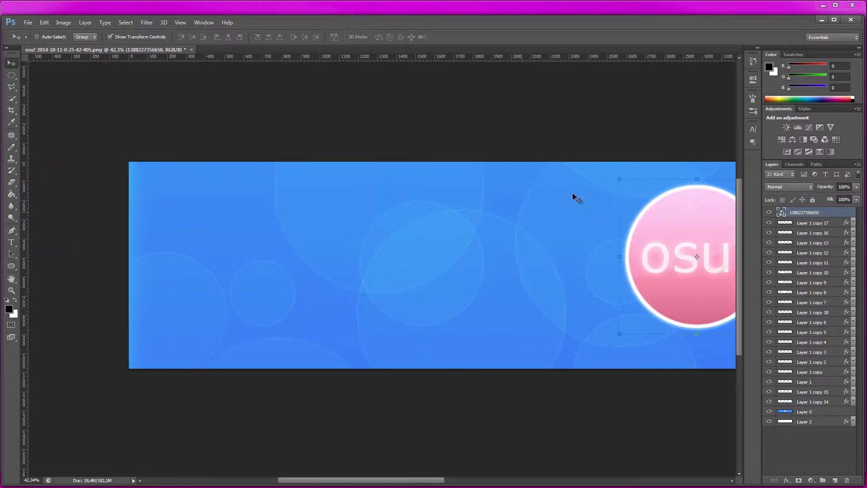
- Hide the logo, drag vertical and horizontal guides to the banner centre, then show the logo again
left_click(818, 443)
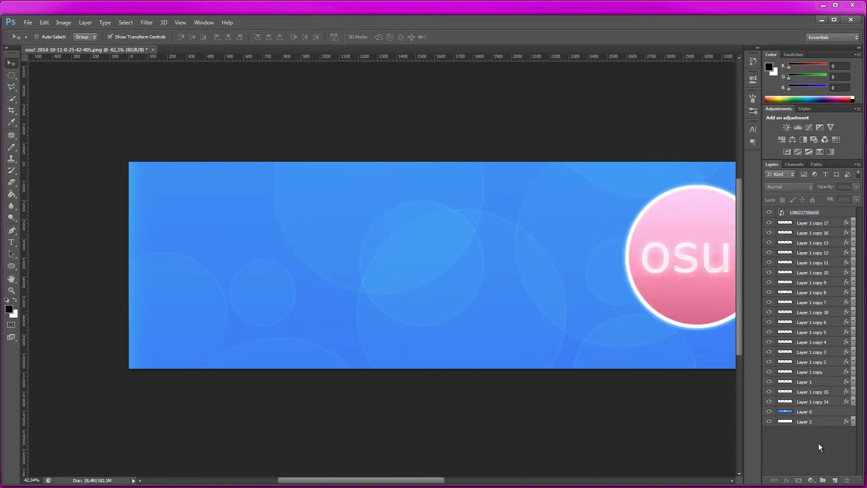
left_click(769, 212)
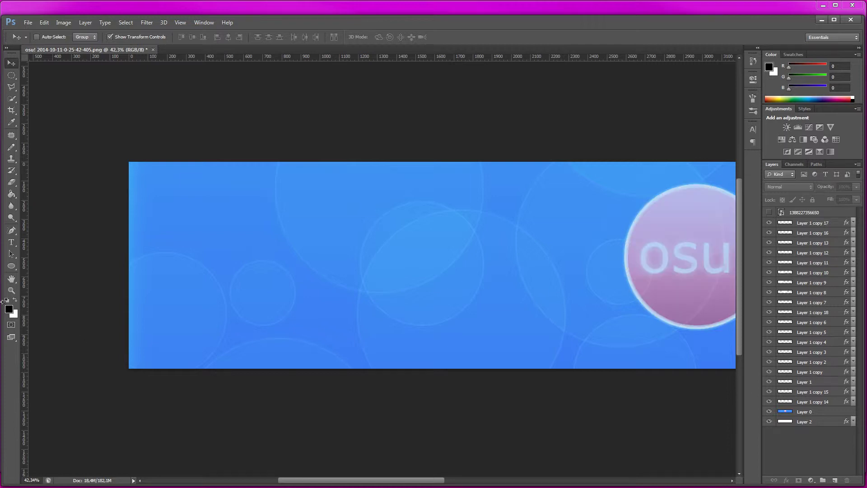
left_click_drag(25, 311, 697, 300)
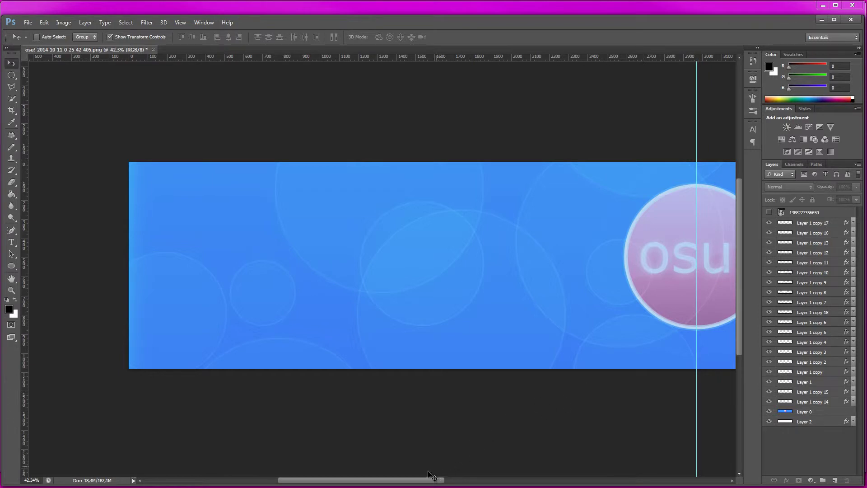
left_click_drag(425, 481, 477, 480)
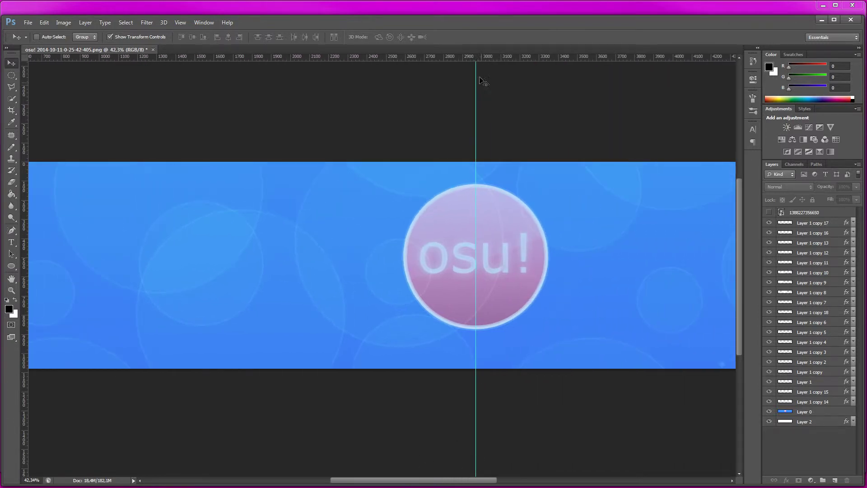
left_click_drag(481, 58, 492, 265)
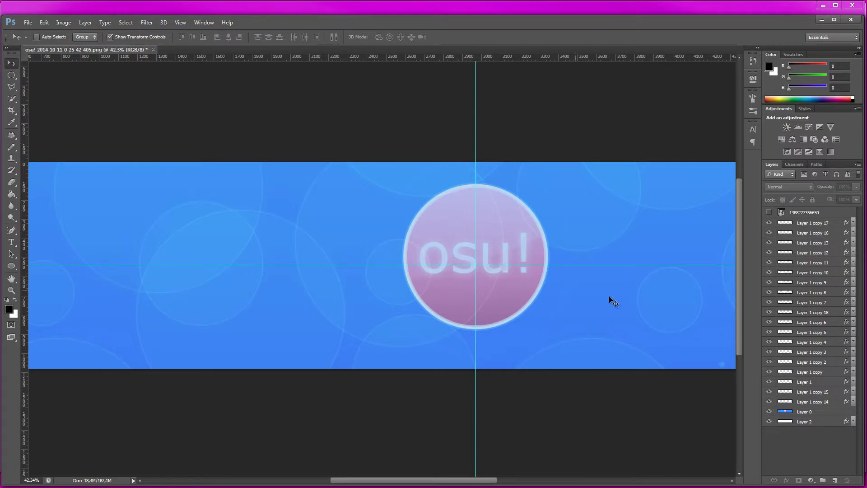
left_click(769, 212)
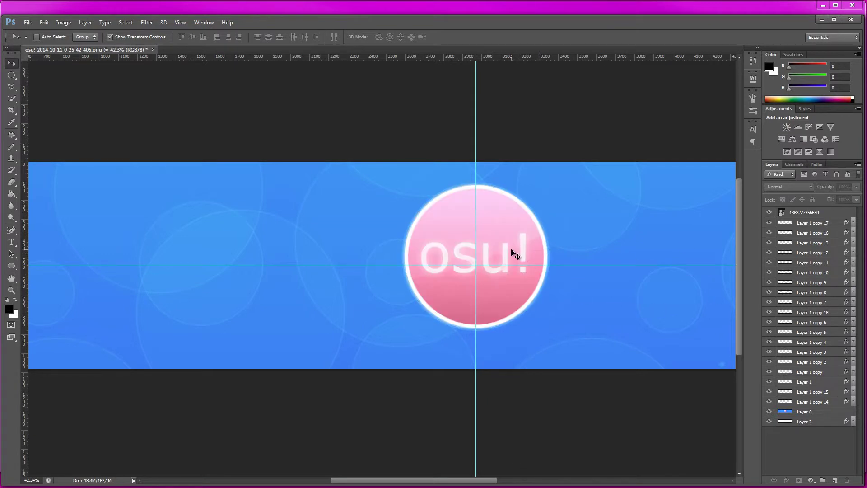
- Select circle layers Layer 1 copy 14 through copy 17 and set Fill 0%, Opacity 11%
left_click(830, 214)
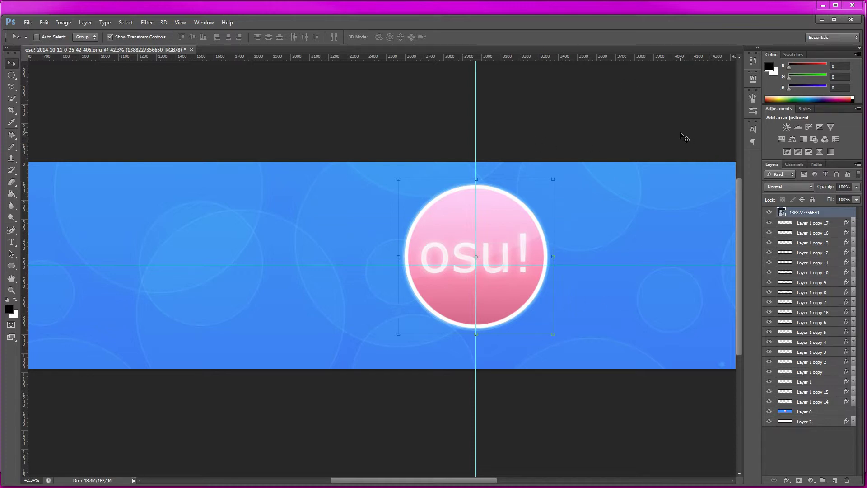
left_click(814, 402)
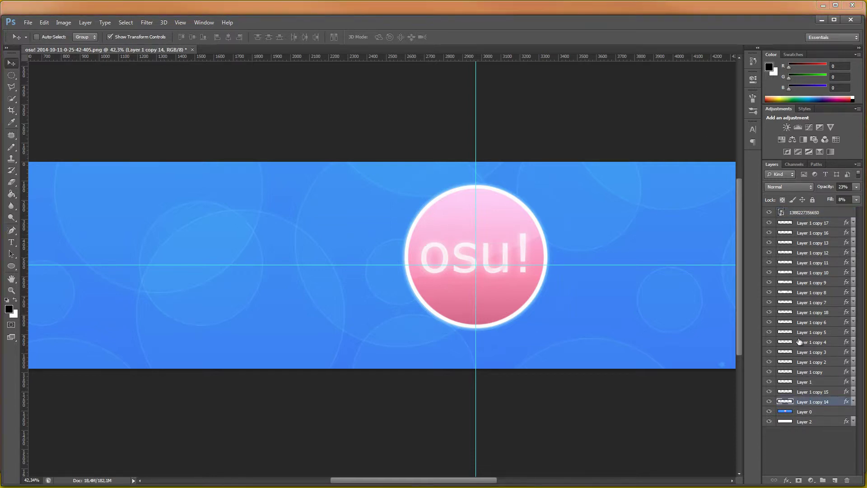
left_click(801, 224, "shift")
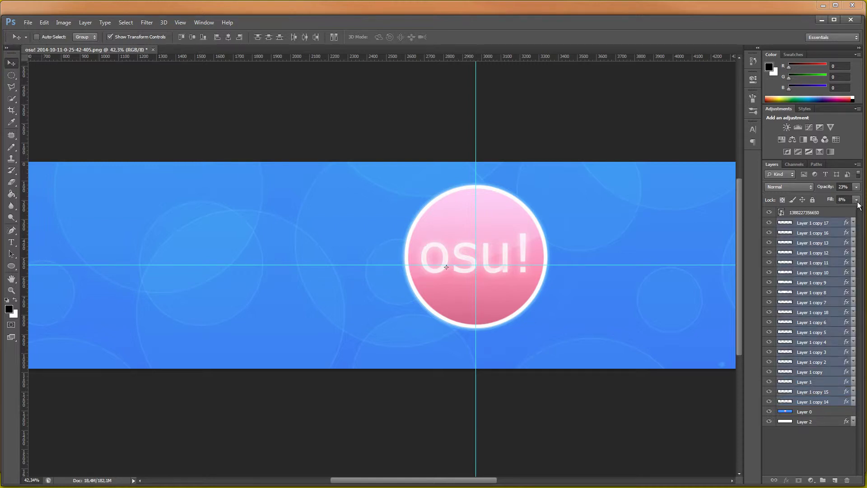
left_click(856, 200)
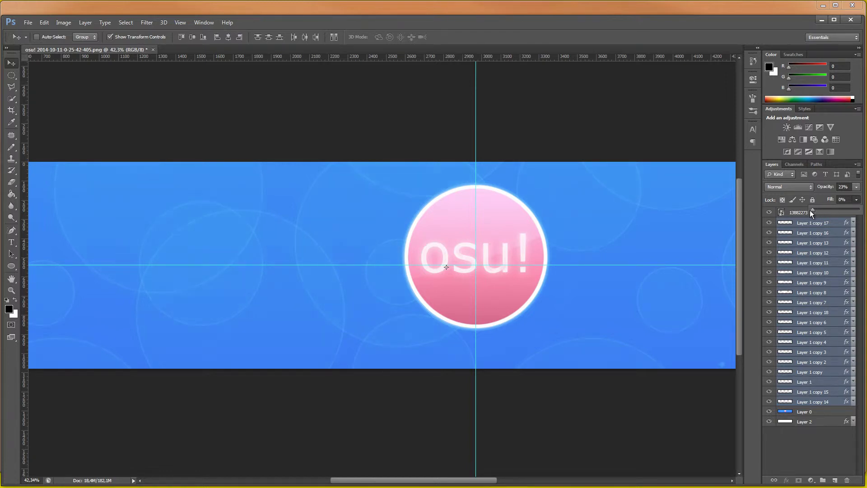
left_click(856, 187)
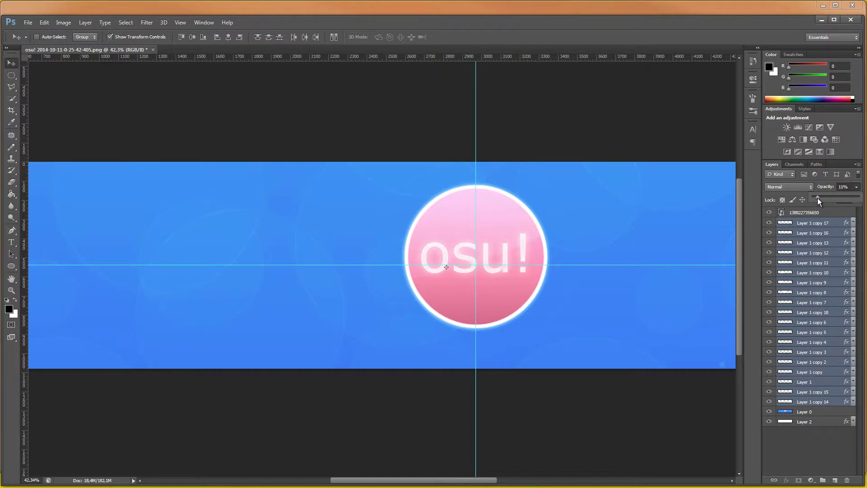
left_click(784, 457)
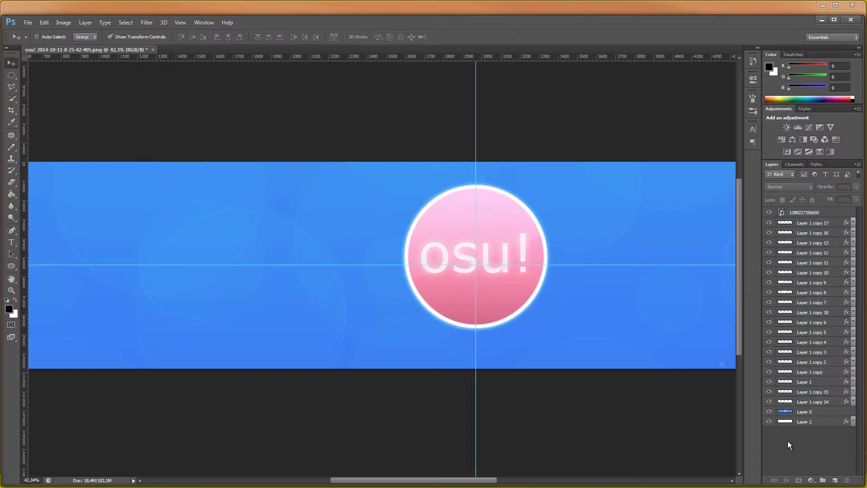
- Create Group 1 and drag the Layer 1 copy circle layers into it, collapsing the group
left_click(822, 480)
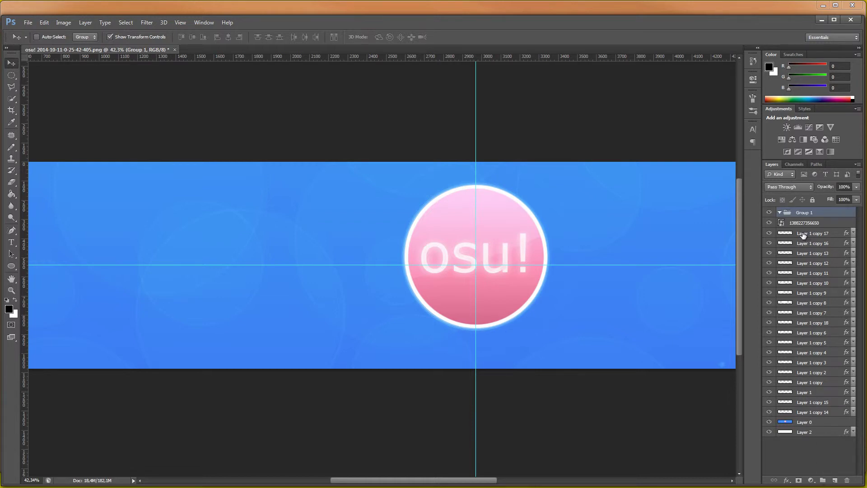
left_click_drag(794, 234, 805, 214)
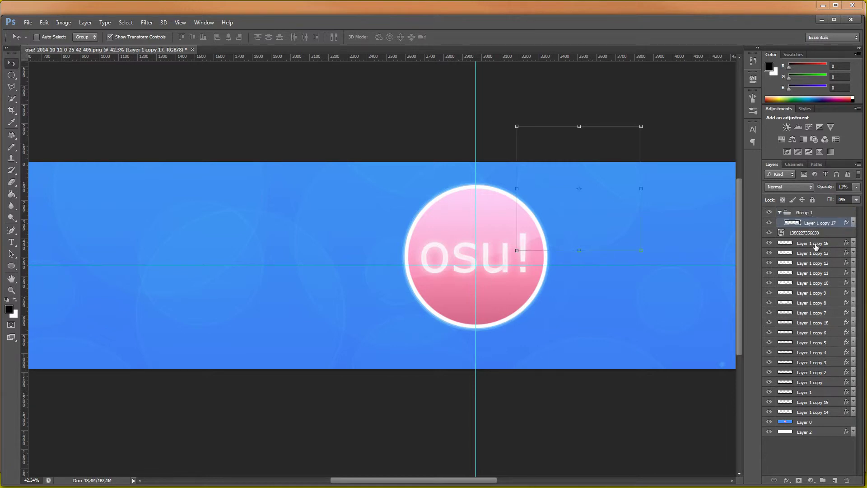
left_click_drag(817, 242, 810, 225)
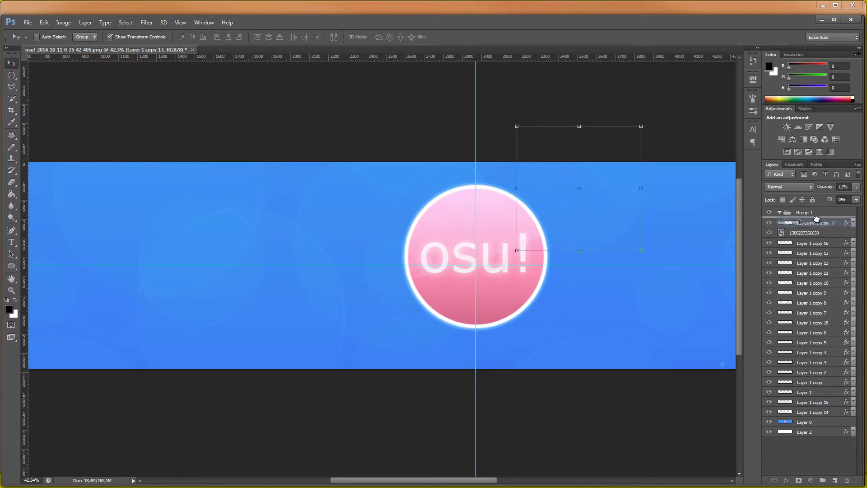
left_click(780, 215)
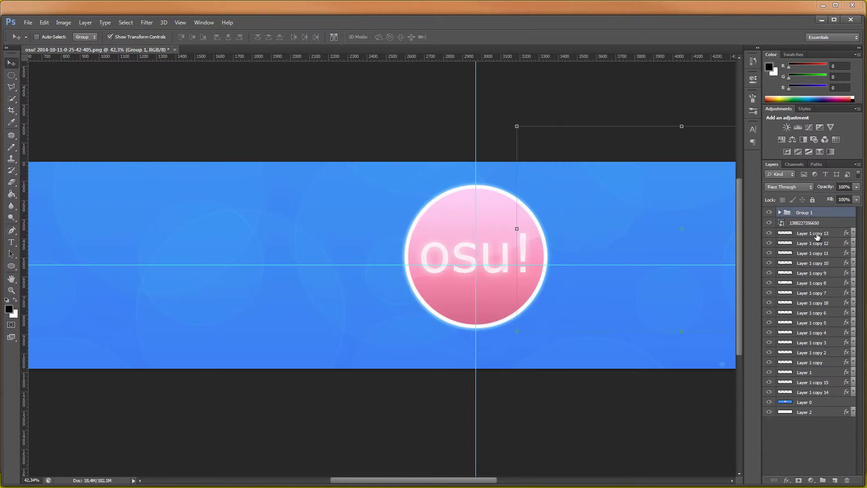
left_click(812, 213)
left_click_drag(816, 233, 808, 209)
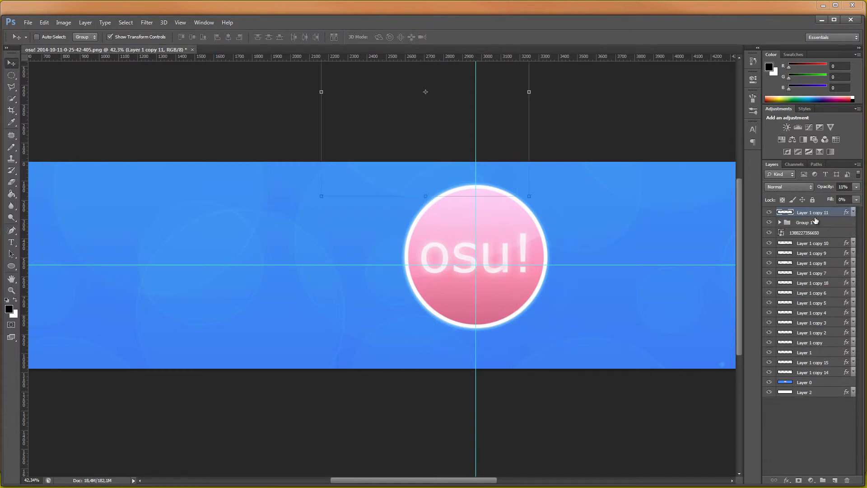
left_click_drag(813, 244, 811, 240)
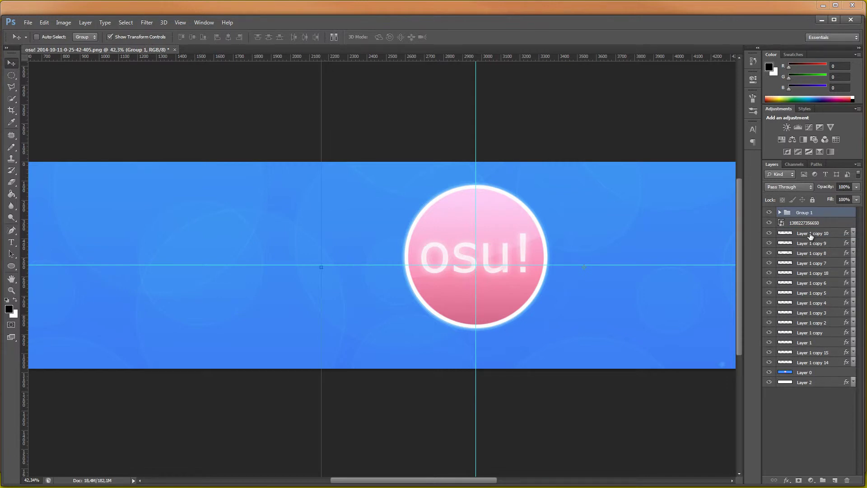
mouse_move(810, 235)
left_mouse_down()
mouse_move(813, 213)
mouse_move(804, 212)
mouse_move(803, 226)
mouse_move(827, 225)
left_mouse_up()
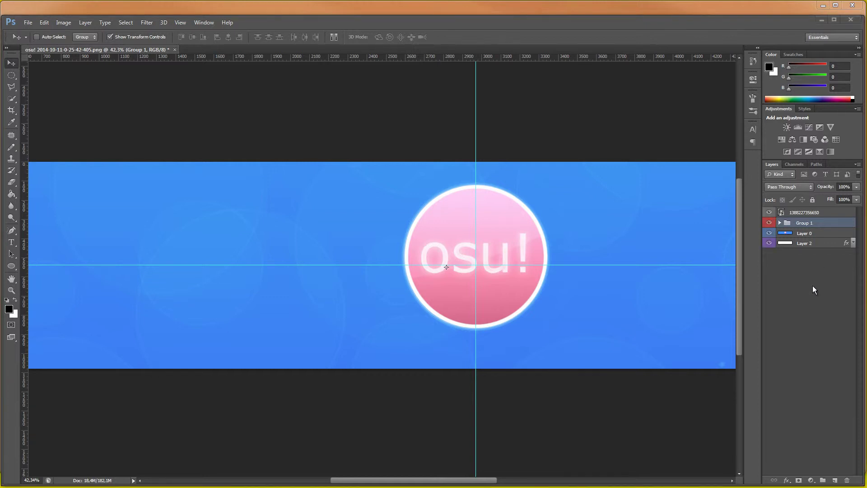
left_click(797, 295)
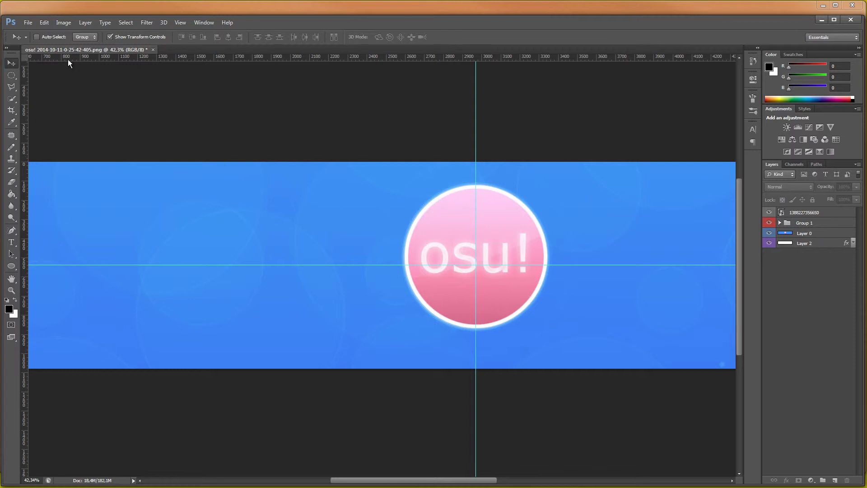
- Save the banner as the layered PSD 'osu background blue w-logo'
left_click(29, 22)
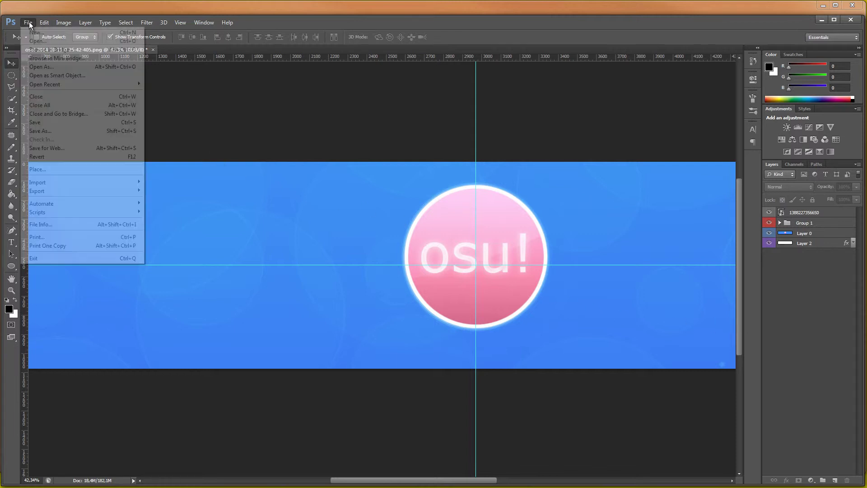
left_click(61, 129)
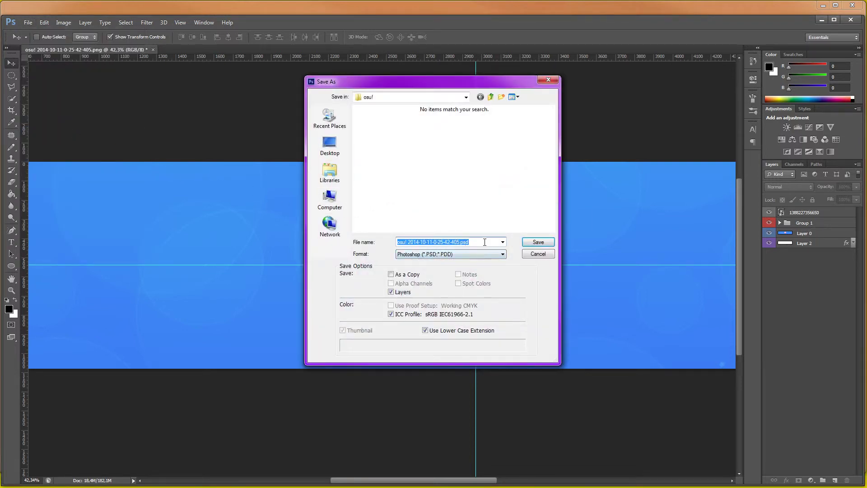
type("osu ")
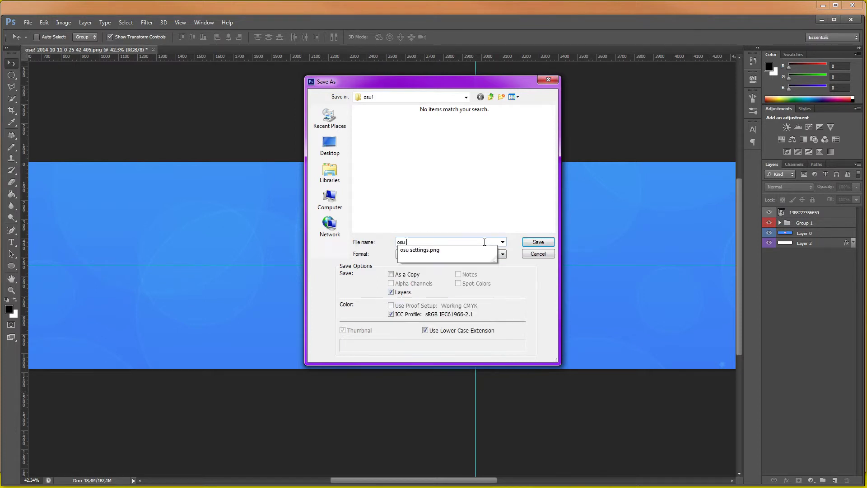
type("background")
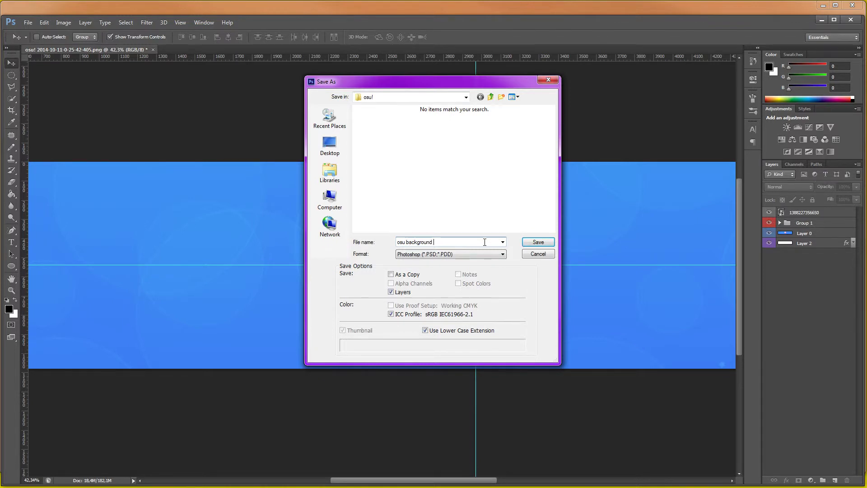
type("blue")
type(" w/")
type("logo")
triple_click(445, 239)
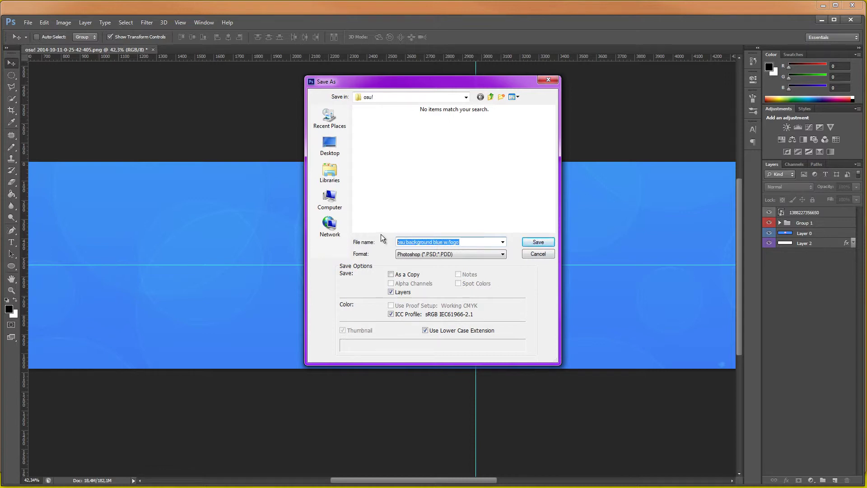
left_click(538, 242)
left_click(451, 239)
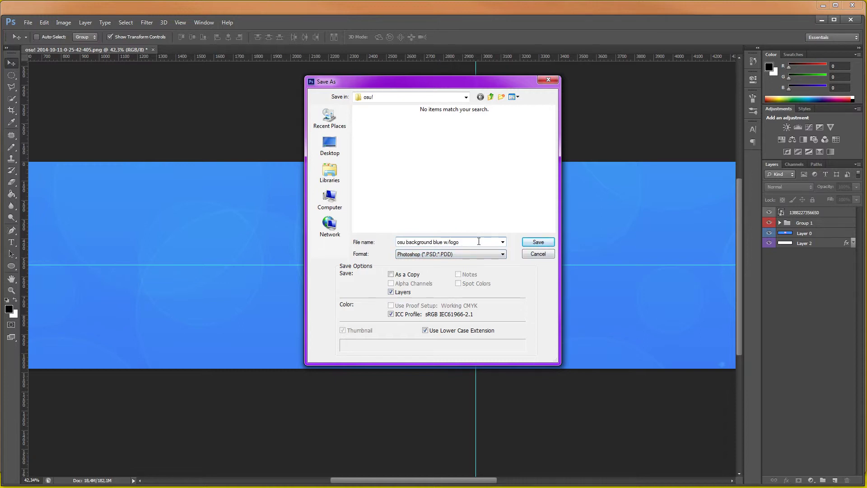
type("-")
left_click(549, 242)
left_click(534, 147)
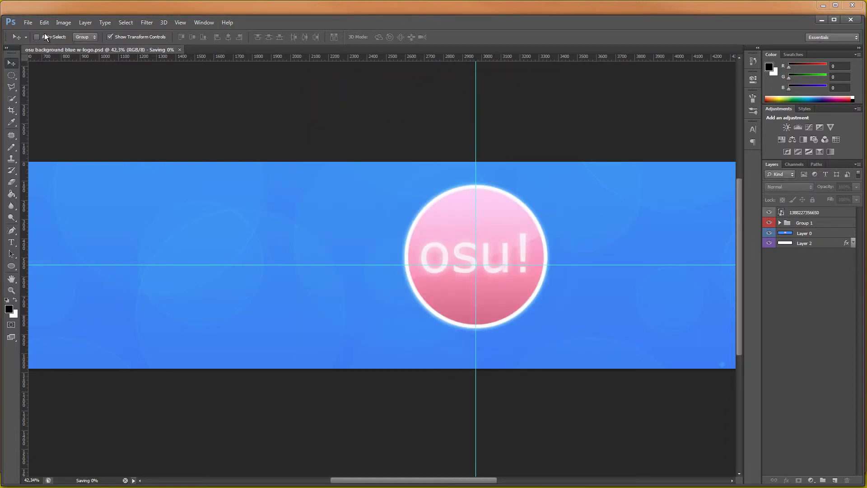
- Save a PNG copy of the blue banner
left_click(32, 23)
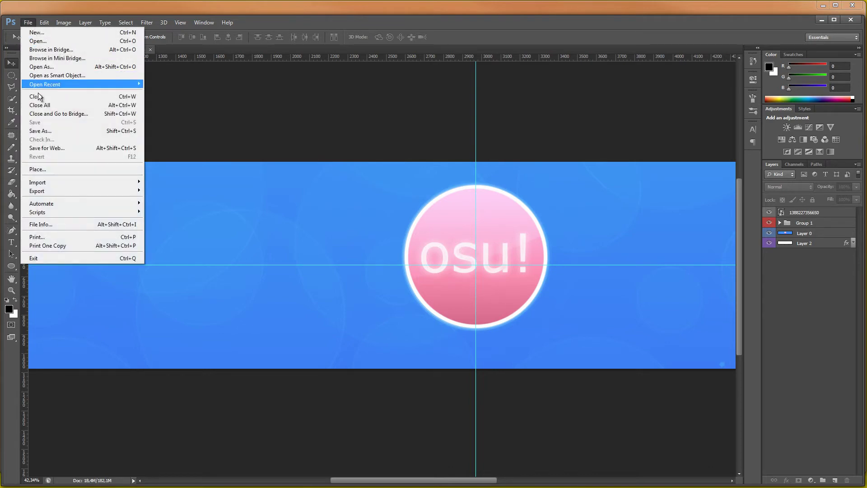
left_click(59, 133)
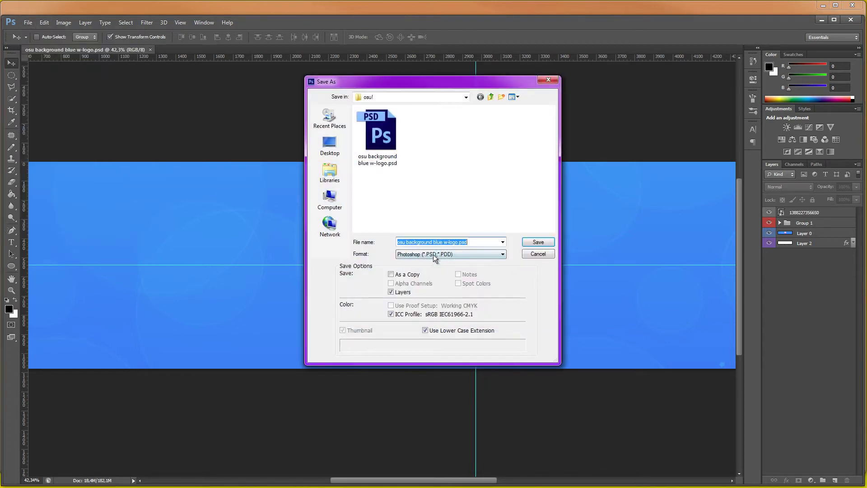
left_click(433, 256)
left_click(440, 356)
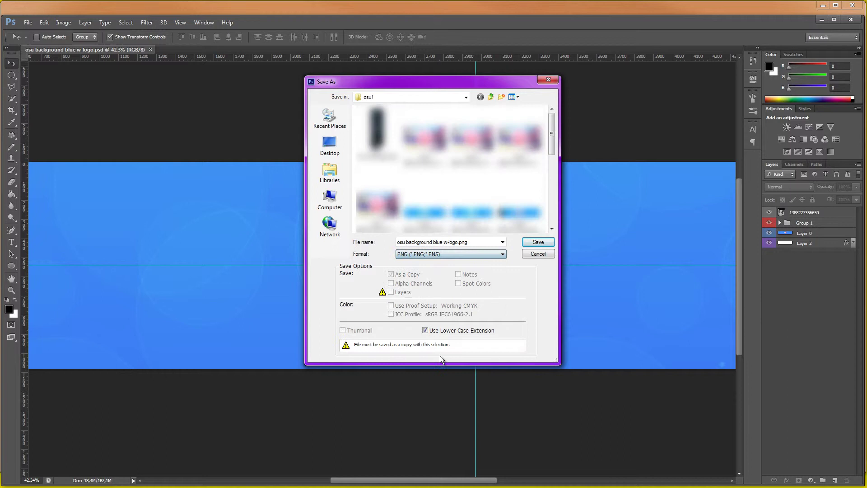
left_click(533, 243)
left_click(823, 157)
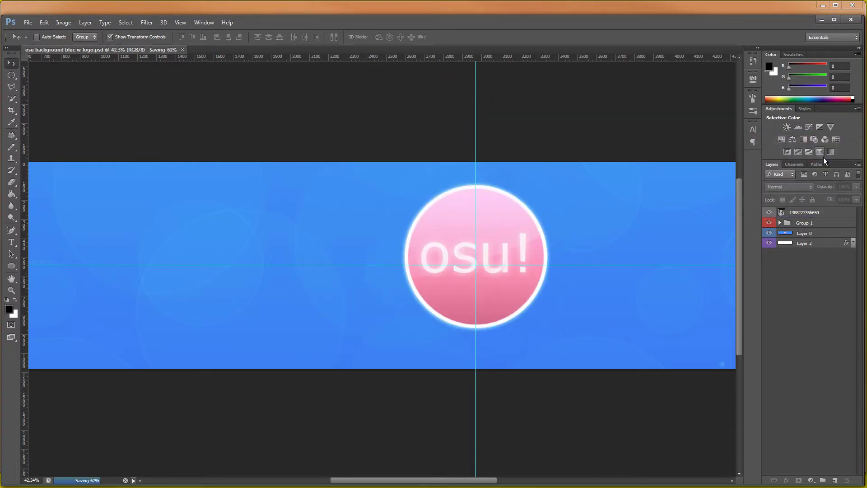
left_click(828, 244)
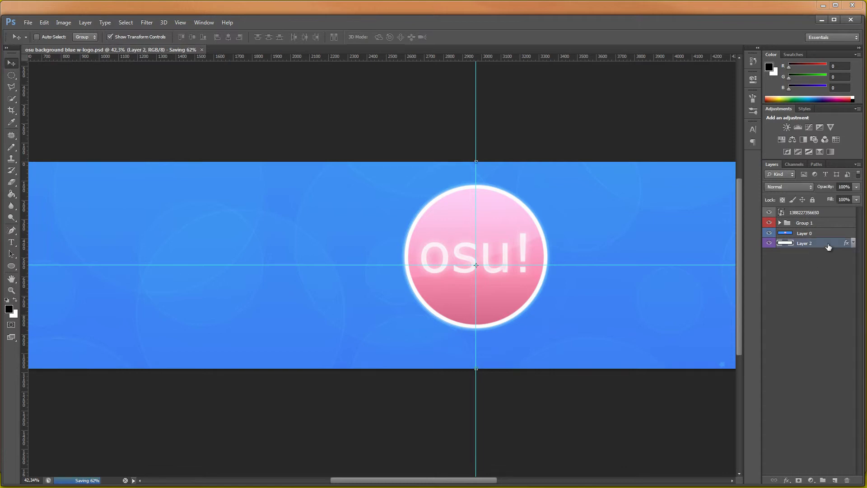
- Change Layer 2's colour overlay to magenta (#e40156) and hide Layer 0
double_click(828, 246)
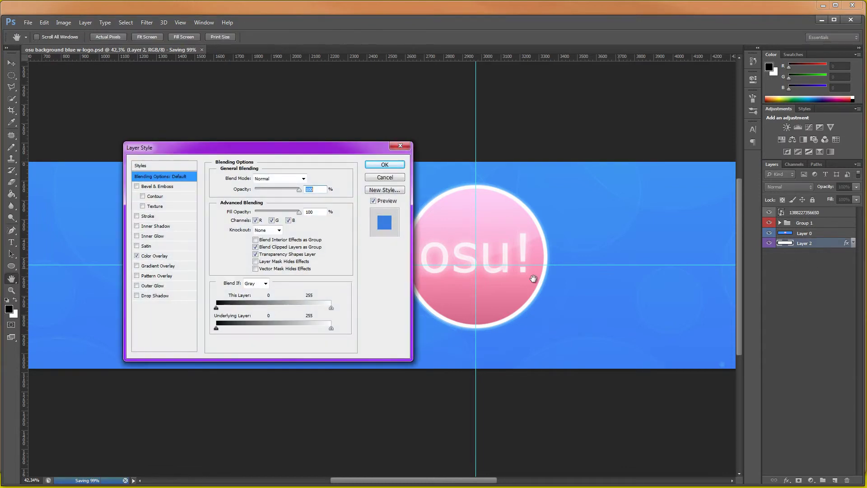
left_click(154, 256)
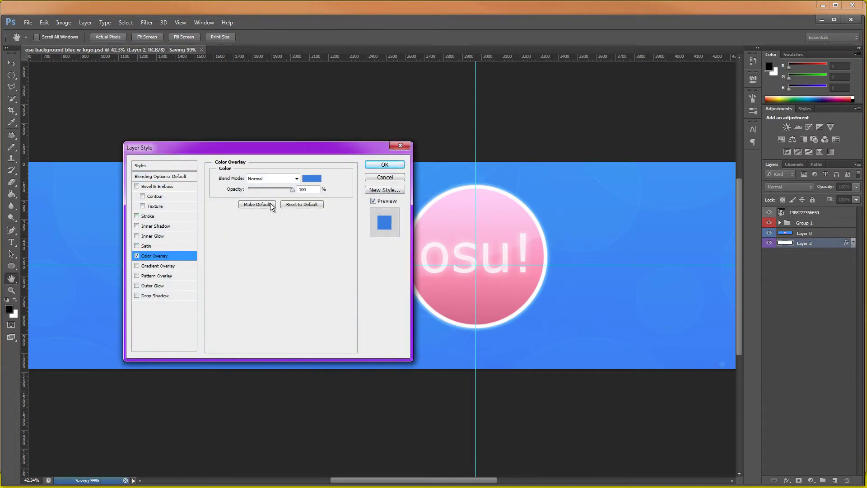
left_click(313, 179)
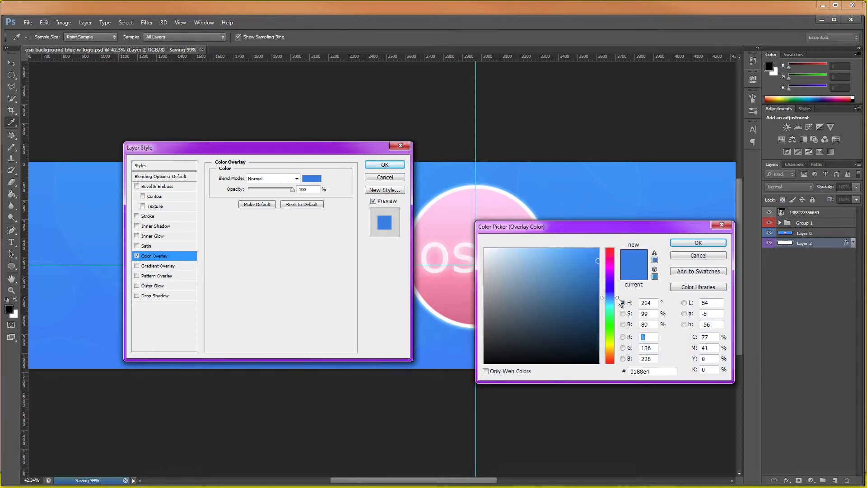
left_click_drag(618, 298, 621, 256)
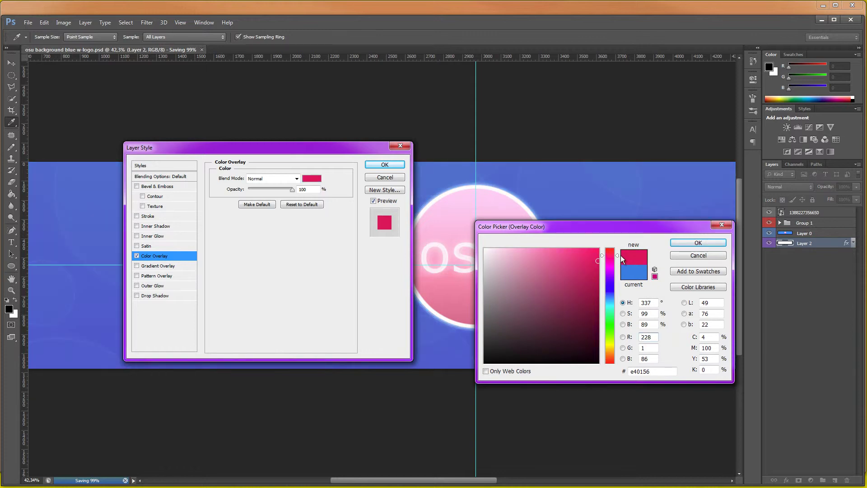
left_click(697, 243)
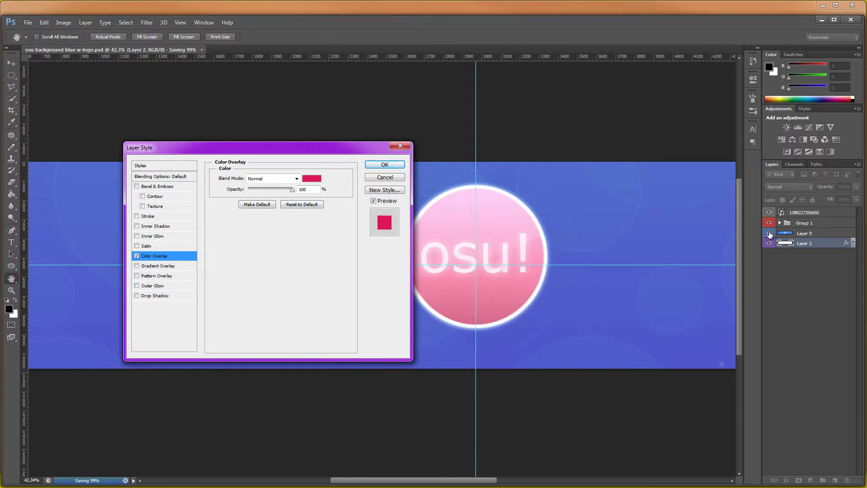
left_click(373, 165)
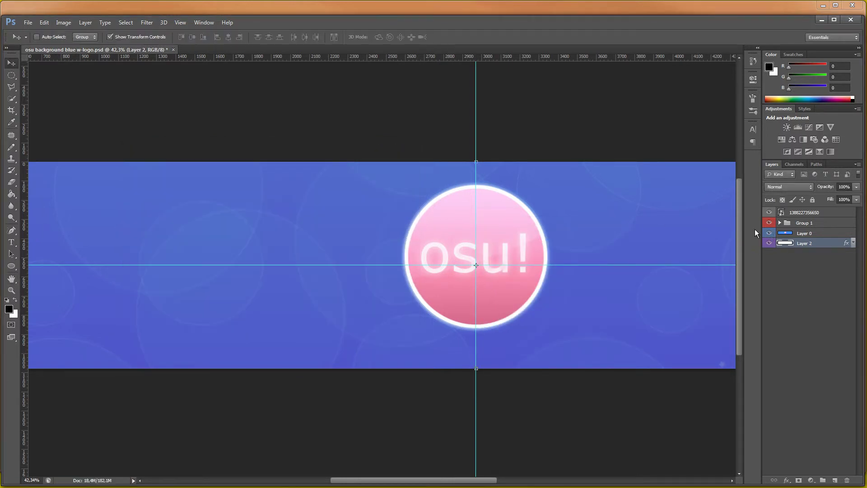
left_click(769, 233)
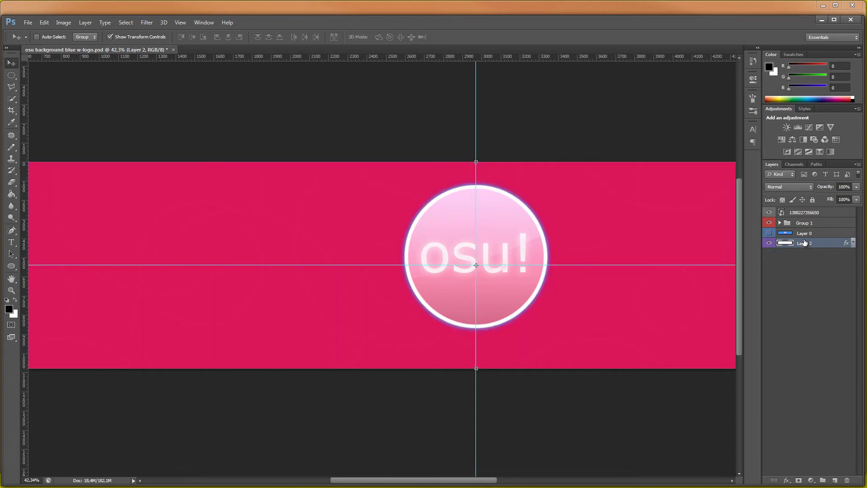
- Brighten Layer 2's colour overlay to fully saturated hot pink #ff0072
double_click(827, 246)
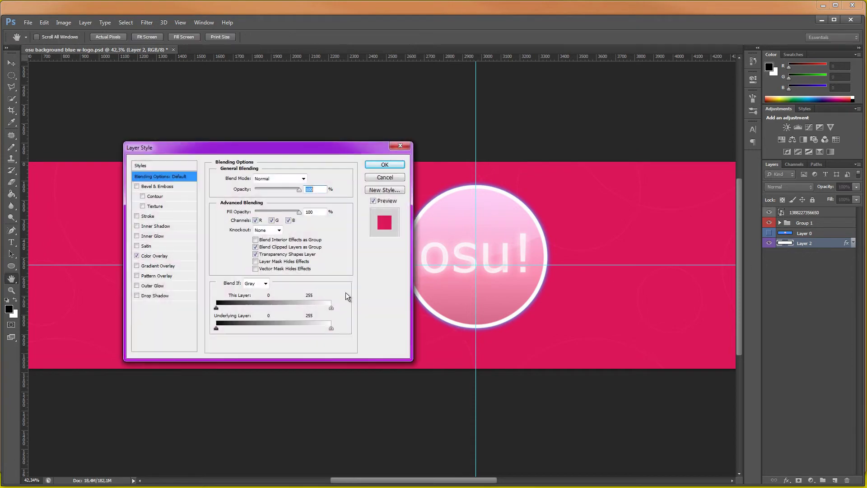
left_click(178, 255)
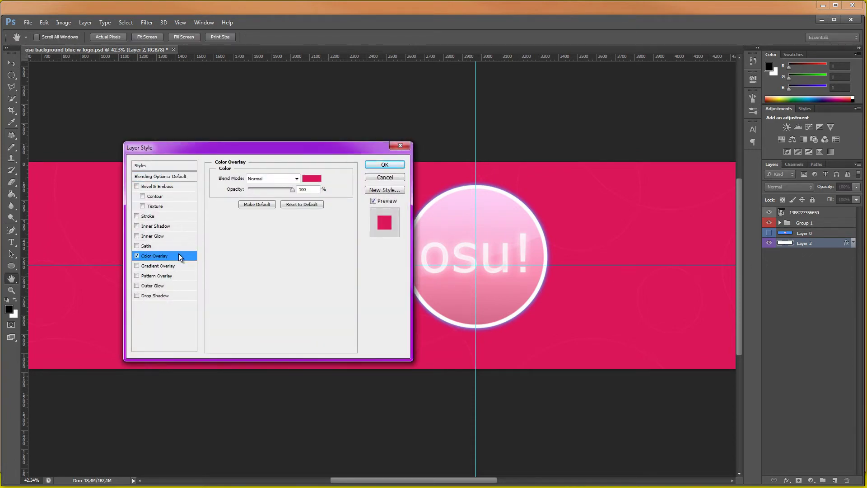
left_click(311, 179)
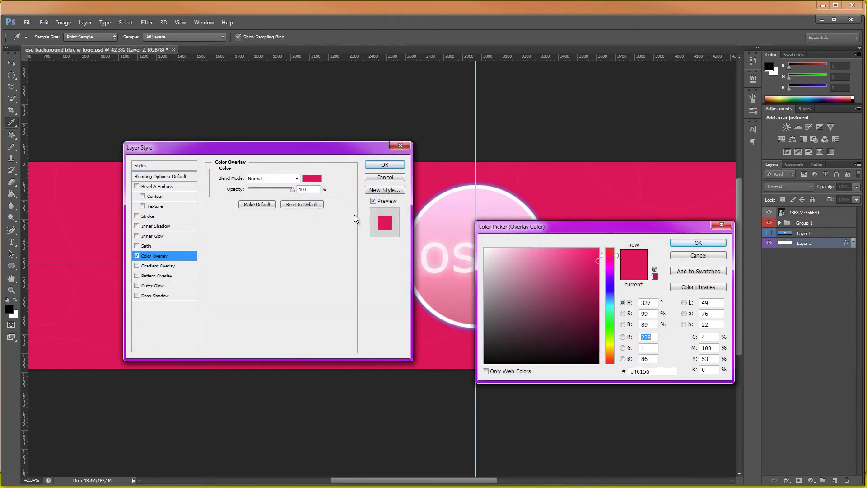
left_click(598, 264)
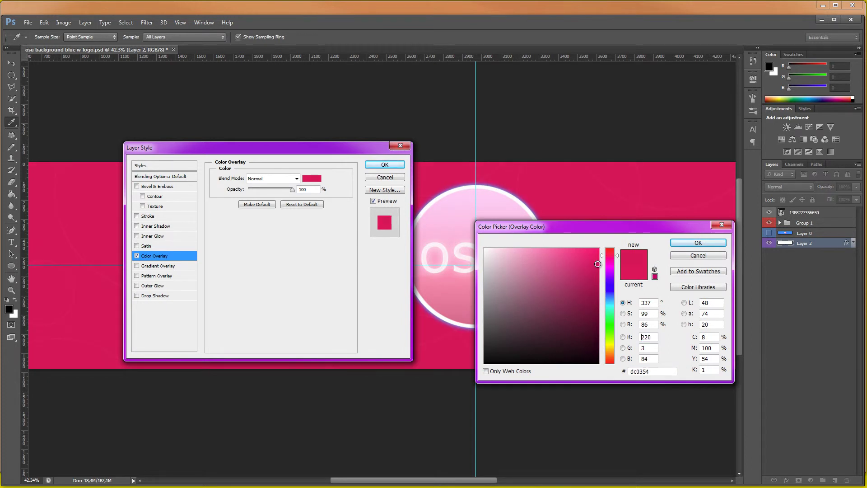
left_click(594, 259)
left_click_drag(594, 257, 607, 243)
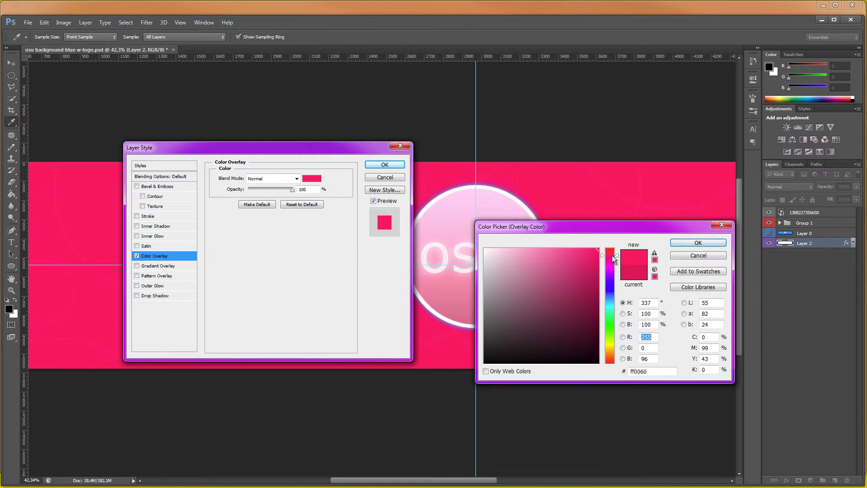
left_click_drag(611, 256, 611, 256)
left_click(685, 243)
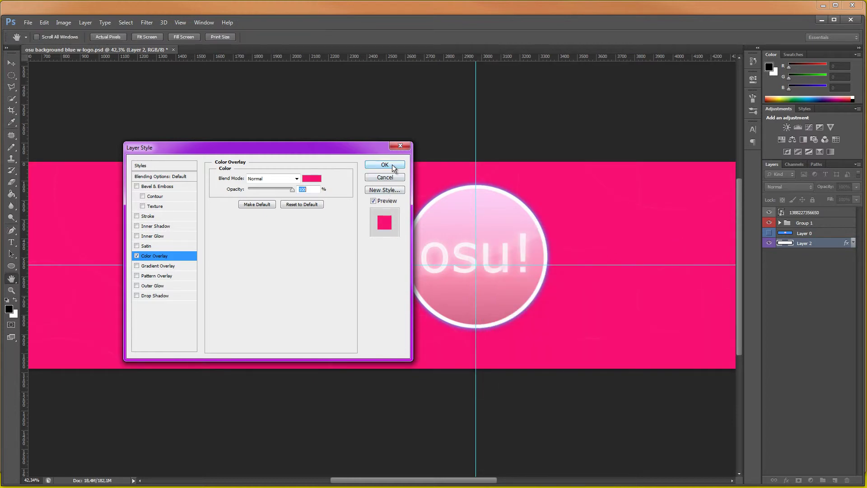
left_click(392, 164)
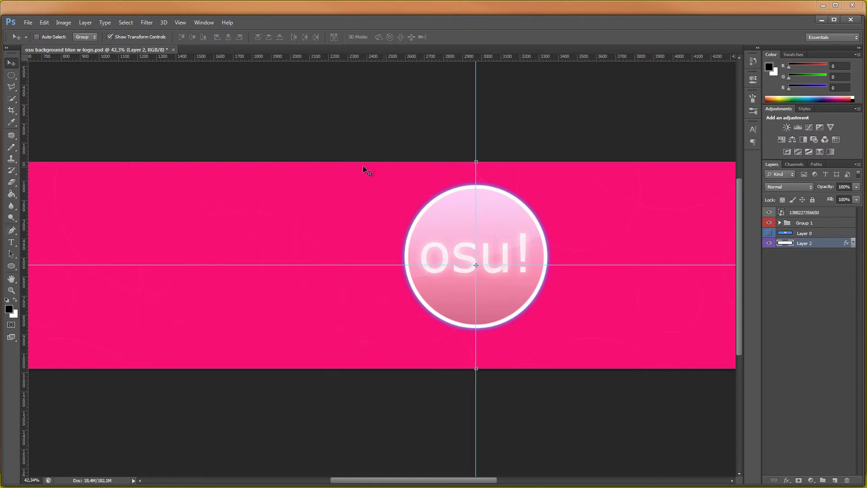
- Save a PNG copy of the banner named 'osu background light red w-logo.png'
left_click(32, 23)
left_click(66, 141)
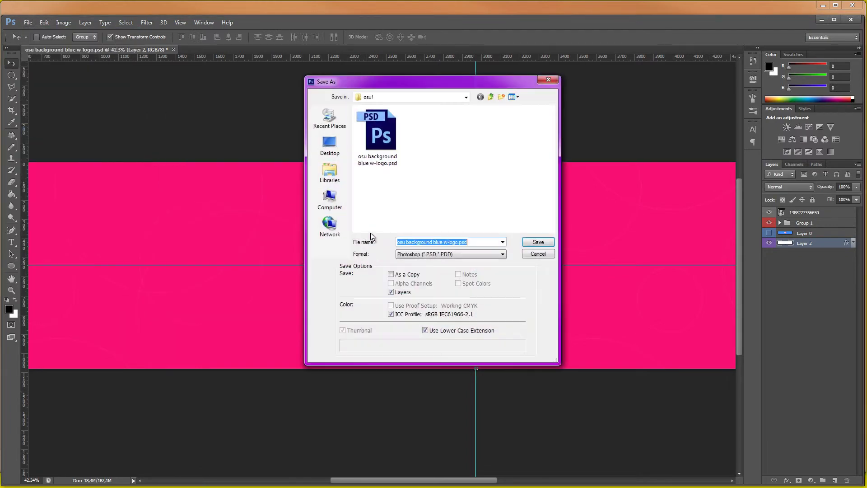
left_click(449, 254)
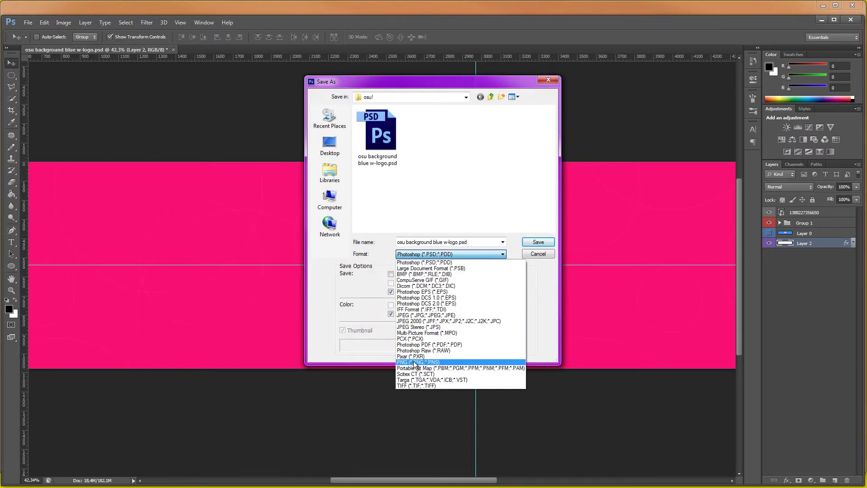
left_click(438, 359)
left_click(434, 241)
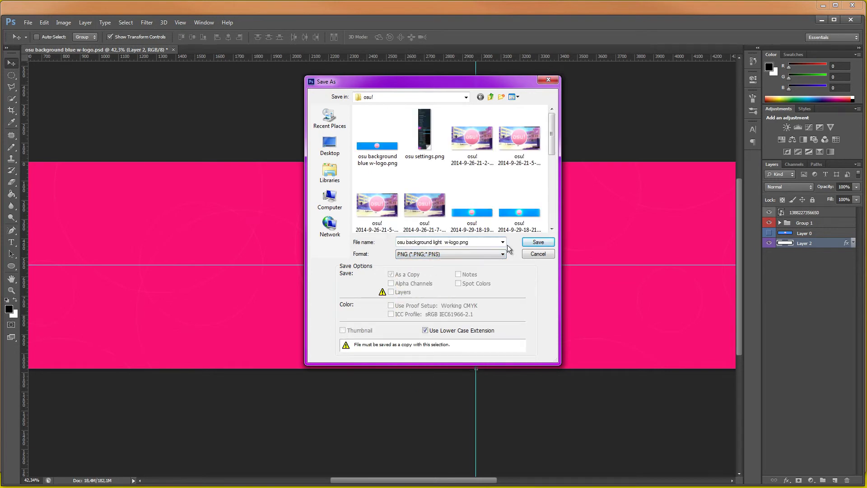
left_click(538, 242)
- Open Layer 2's Color Overlay colour picker to choose a new background colour
double_click(823, 244)
left_click(153, 256)
left_click(311, 178)
- Shift the background overlay colour from pink to orange and confirm it
left_click_drag(610, 349, 612, 359)
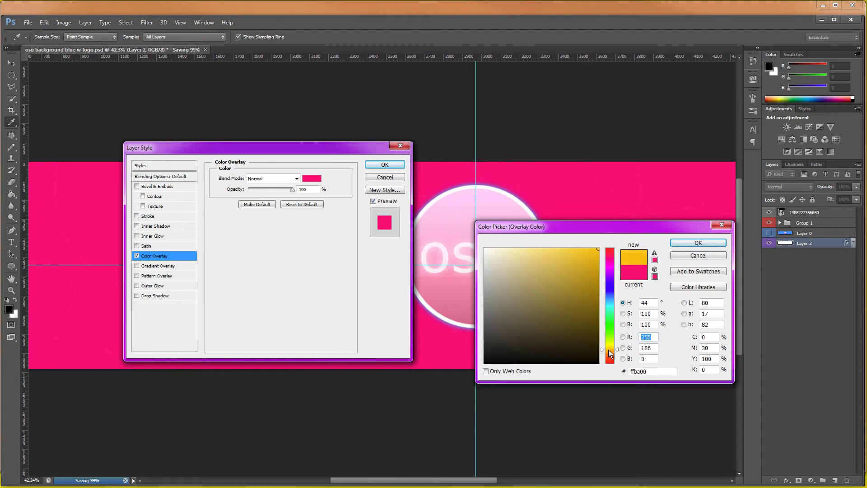
key("Return")
key("Return")
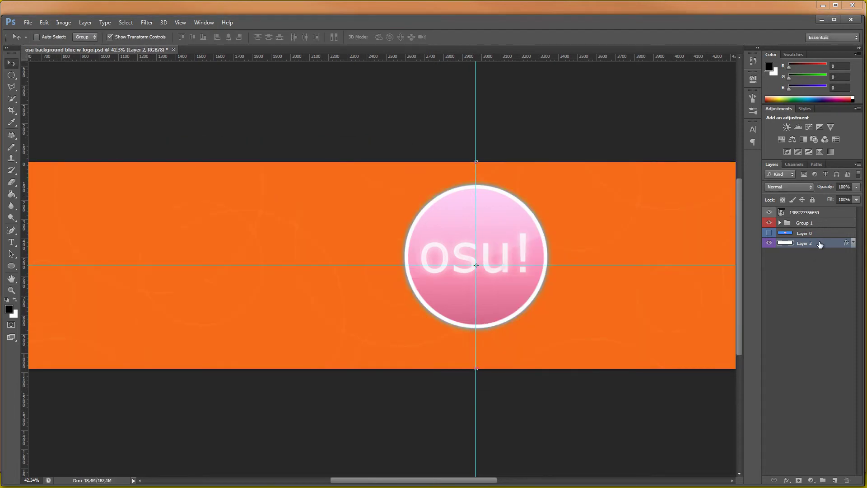
left_click(817, 413, "shift")
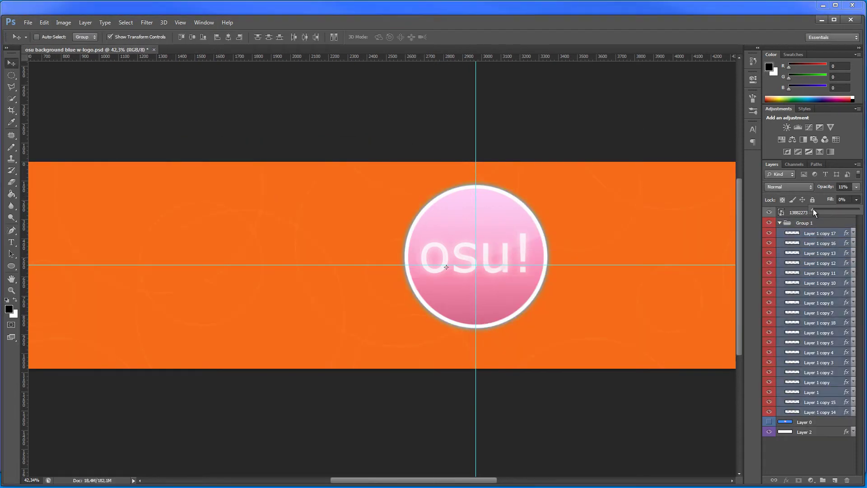
left_click(780, 223)
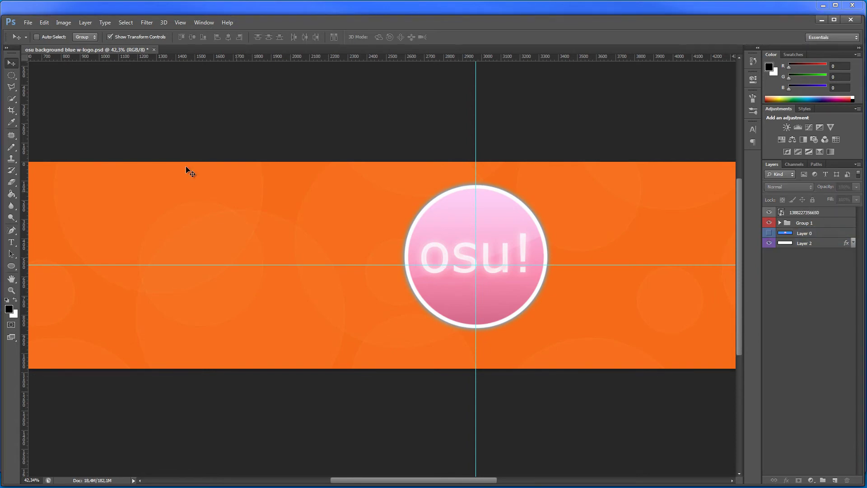
- Save the orange banner as a PNG with 'orange' in the file name
key("ctrl+shift+s")
double_click(431, 242)
type("orange")
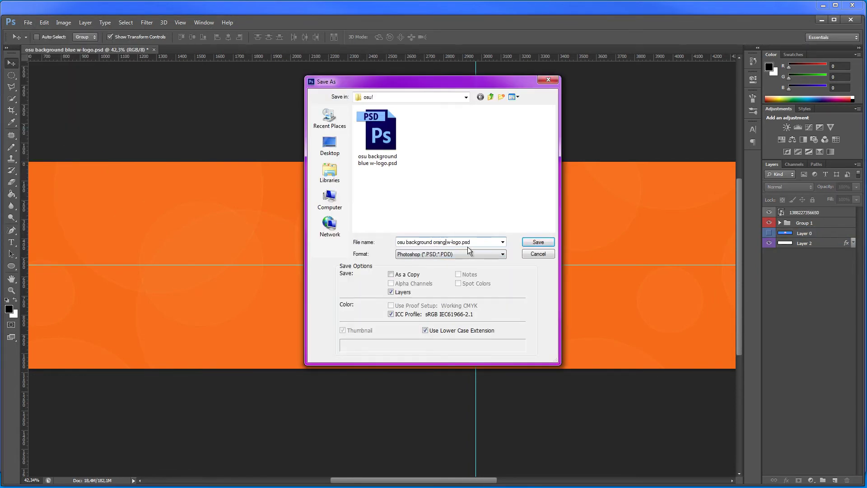
left_click(451, 254)
left_click(418, 361)
left_click(538, 242)
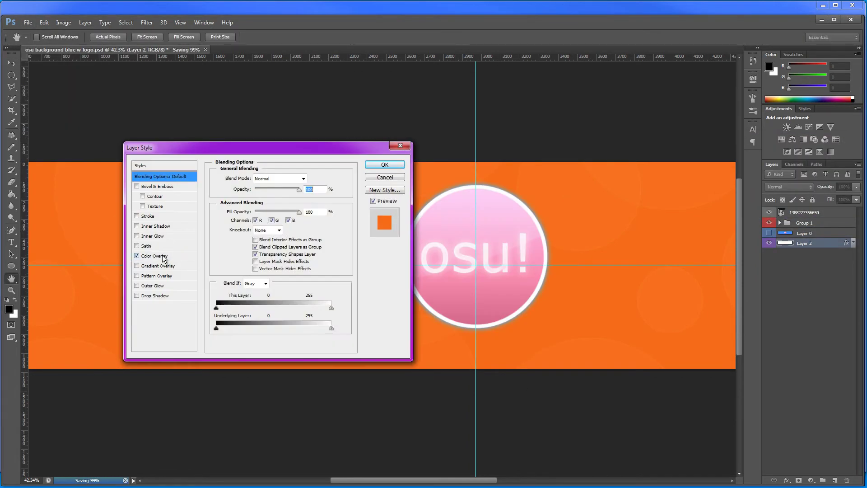
- Change the background overlay to a lime-yellow shade and apply the layer style
left_click_drag(611, 345, 612, 343)
left_click(598, 262)
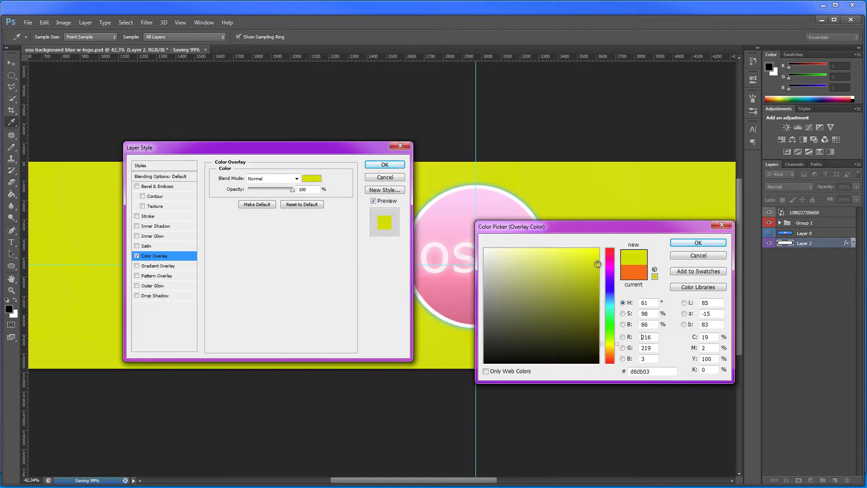
left_click(687, 243)
left_click(385, 166)
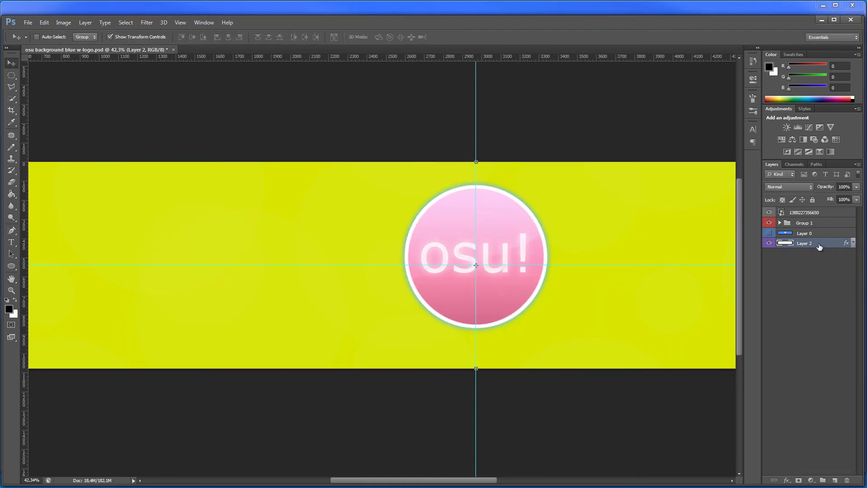
- Lower the opacity of all Group 1 circle layers to 34%
left_click(779, 222)
left_click(815, 233)
left_click(826, 412, "shift")
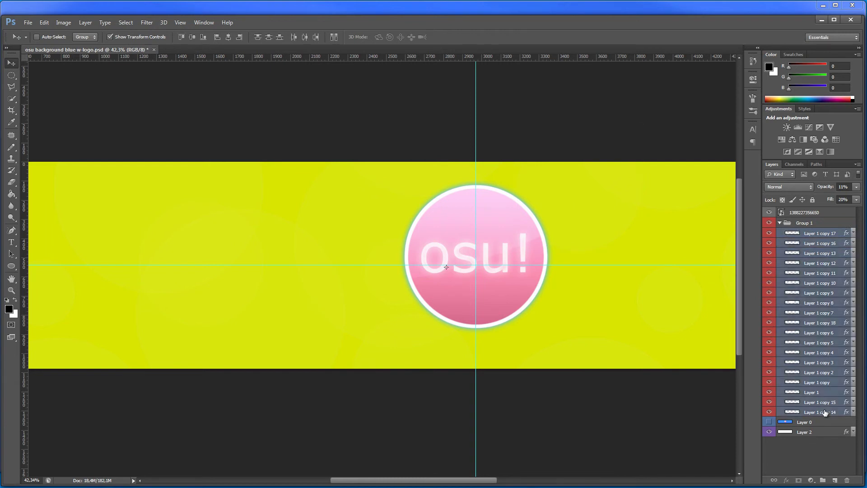
left_click(856, 186)
left_click_drag(859, 197, 828, 199)
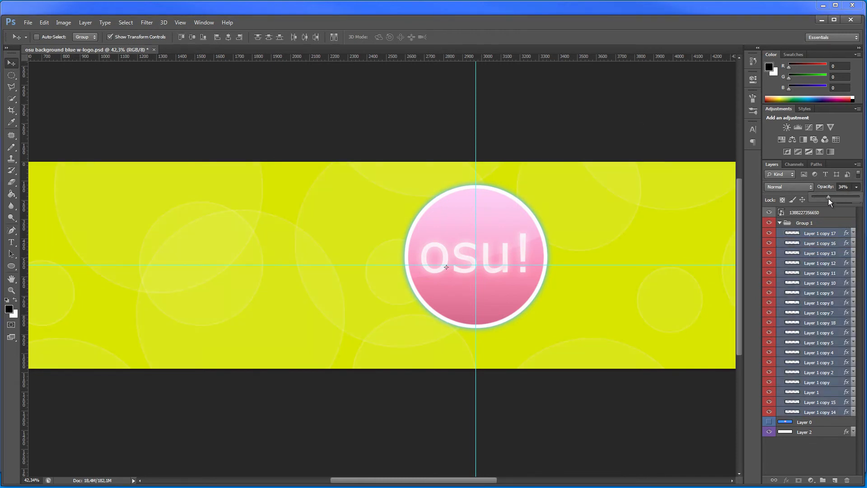
left_click(548, 171)
- Save the yellow banner version as a Photoshop PSD file
left_click(28, 22)
left_click(43, 120)
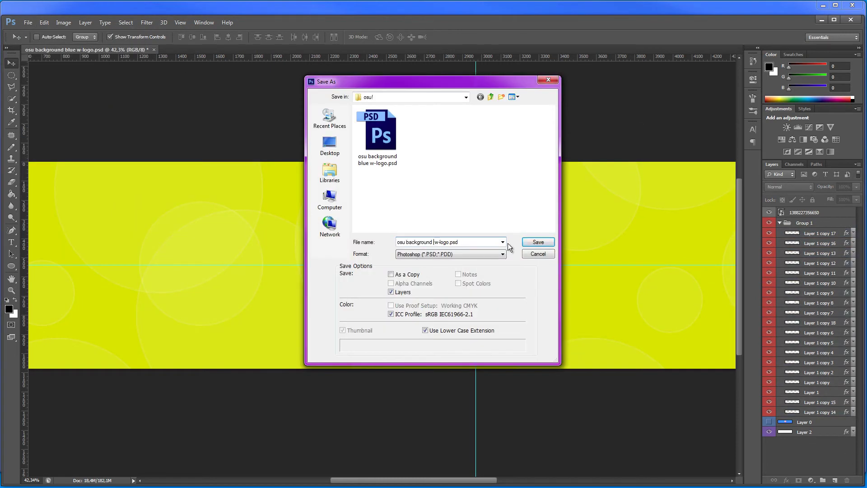
left_click(538, 241)
- Open the background layer's Color Overlay colour picker for the next colour
left_click(825, 412)
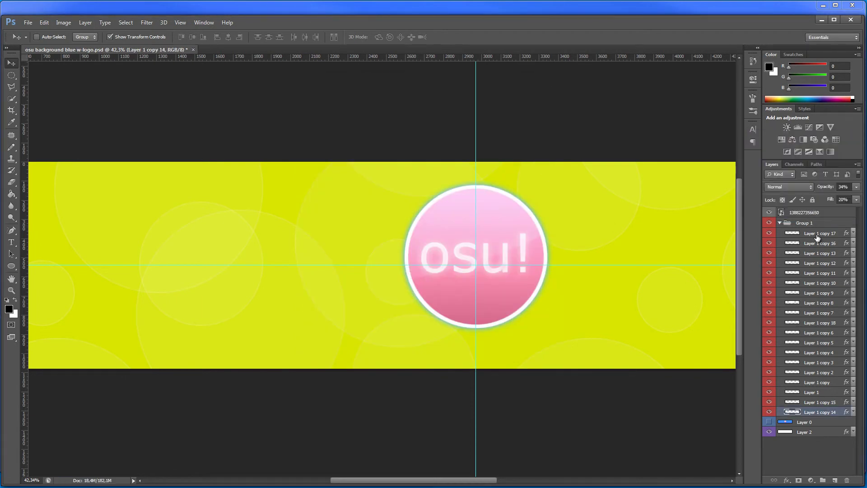
left_click(819, 233, "shift")
double_click(819, 432)
left_click(143, 254)
left_click(310, 176)
- Set the background overlay to bright green and apply the effect
left_click(605, 328)
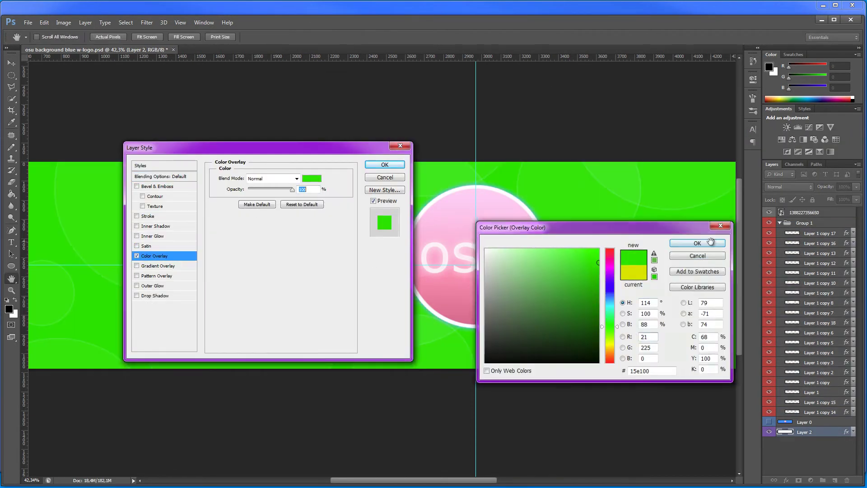
left_click(692, 248)
left_click(385, 167)
left_click(800, 246)
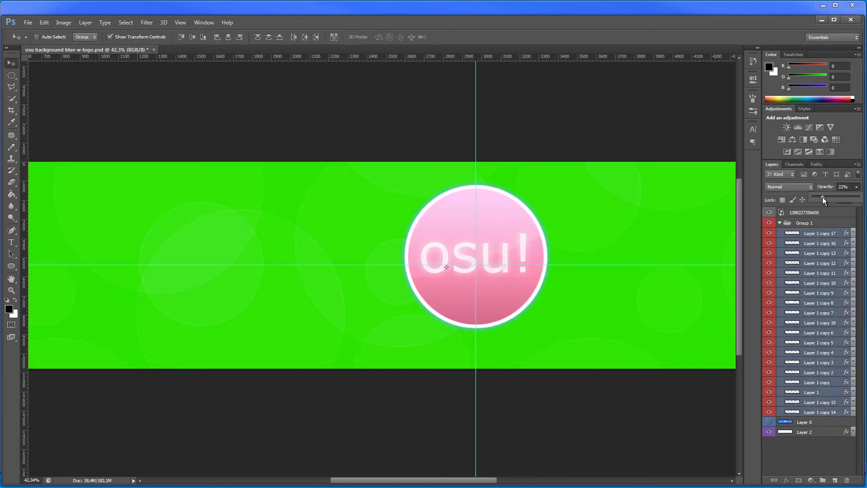
- Save the green banner as a PNG with 'green' in the file name
left_click(28, 22)
left_click(45, 129)
type("green")
left_click(451, 254)
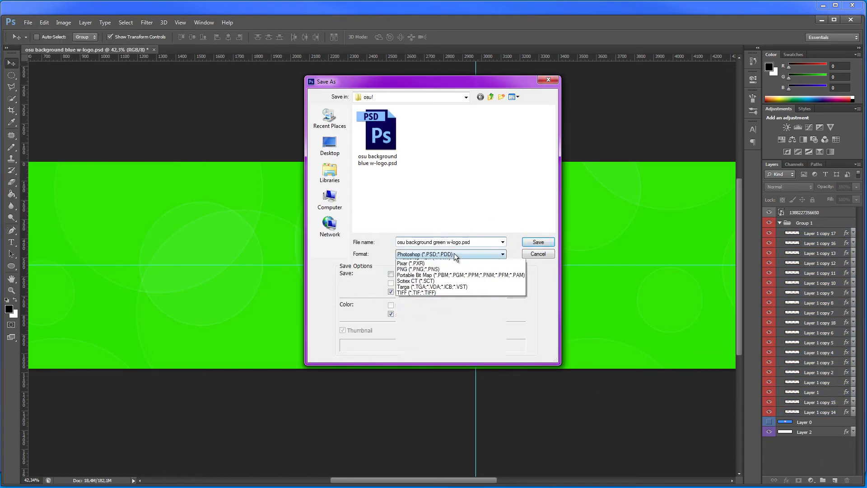
left_click(451, 314)
left_click(538, 242)
left_click(837, 155)
- Shift the background Color Overlay hue to sea-green
double_click(813, 432)
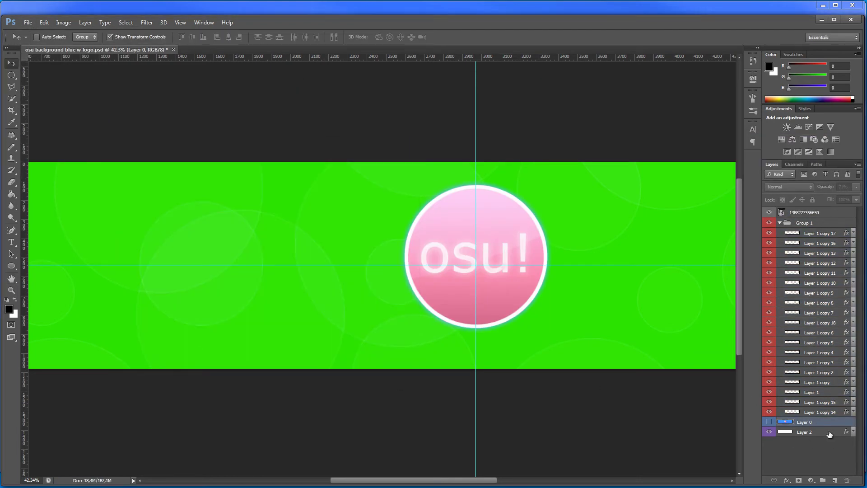
left_click(154, 255)
left_click(312, 178)
left_click_drag(615, 303, 608, 310)
key("Return")
key("Return")
key("v")
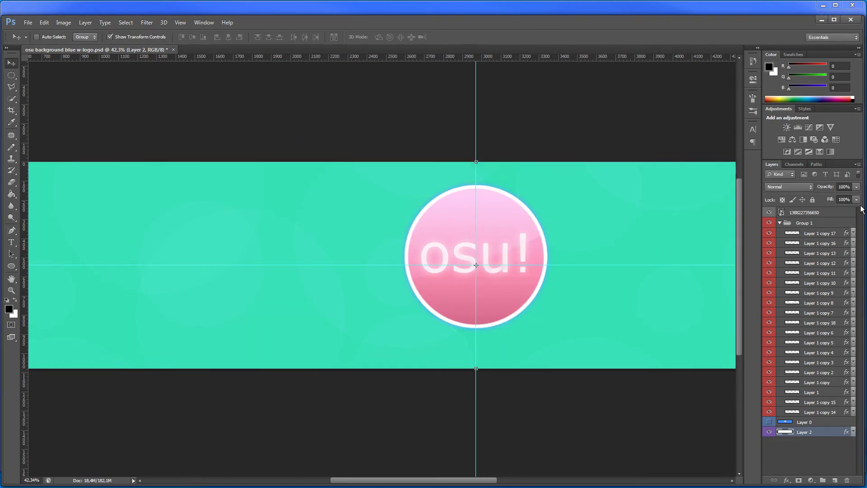
- Save a sea-green PNG copy as 'osu background sea-green w-logo.png'
left_click(819, 233)
left_click(819, 411, "shift")
left_click(856, 187)
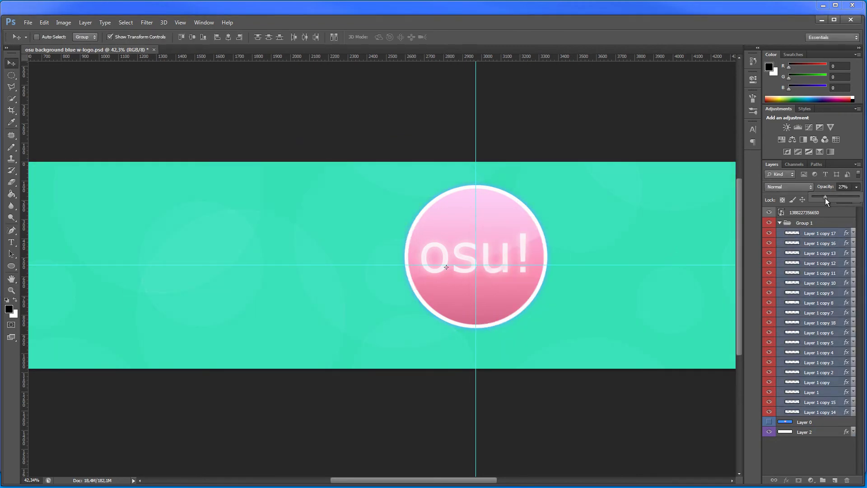
key("ctrl+shift+s")
left_click(487, 242)
type("sea-")
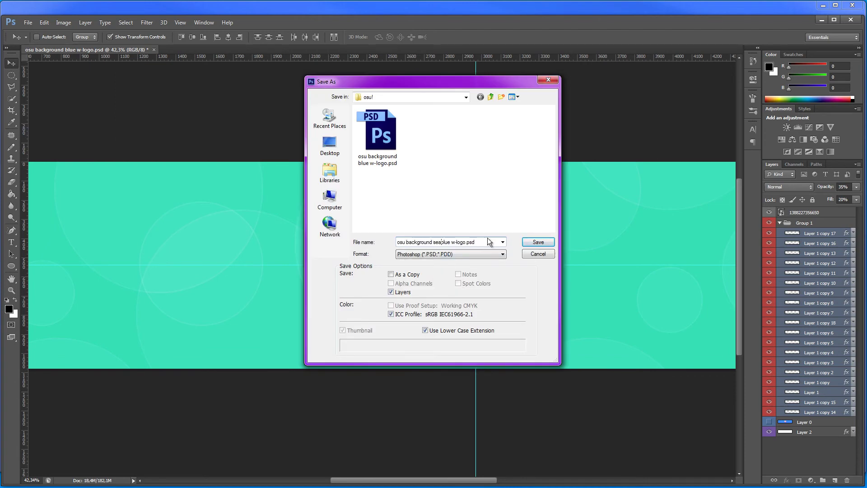
type("green")
left_click(451, 253)
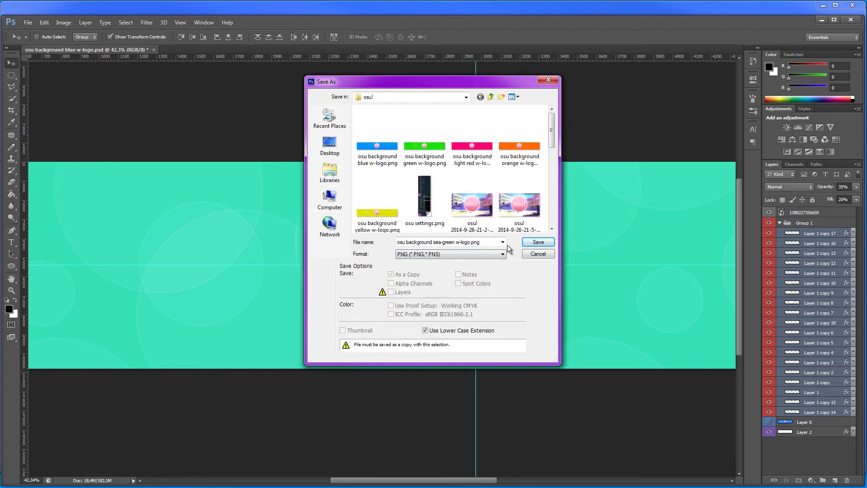
left_click(538, 242)
- Pick blue #008fe1 as the background Color Overlay colour
double_click(821, 432)
left_click(154, 255)
left_click(311, 178)
left_click(608, 296)
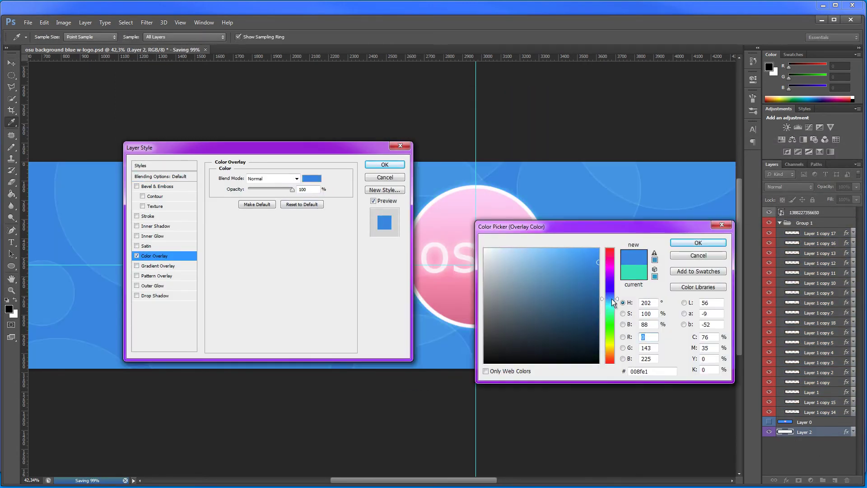
- Confirm the blue overlay and re-save the blue PNG, replacing the existing file
left_click(697, 243)
left_click(384, 164)
left_click(28, 22)
left_click(60, 131)
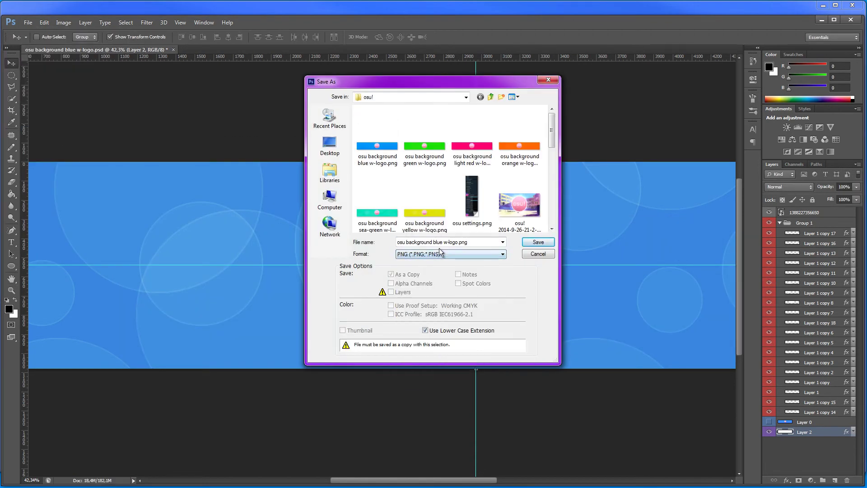
left_click(540, 239)
left_click(469, 197)
- Shift the background Color Overlay hue to purple
double_click(822, 432)
left_click(154, 255)
left_click(312, 178)
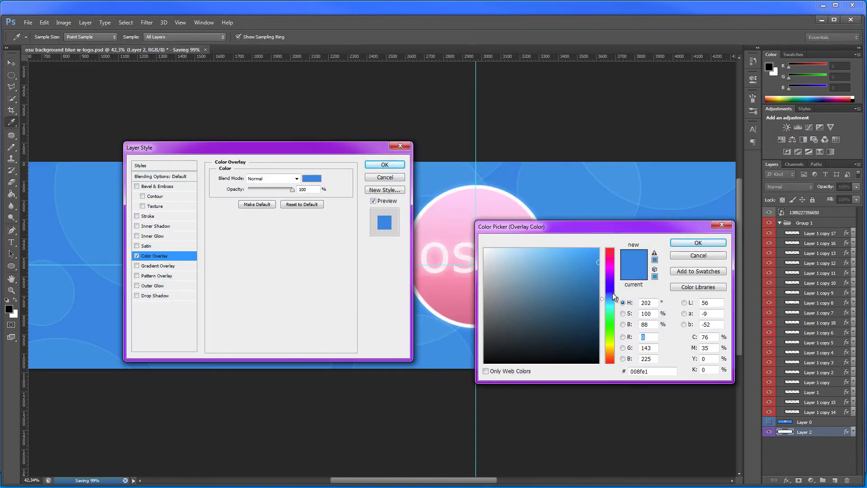
left_click_drag(609, 294, 617, 277)
key("Return")
key("Return")
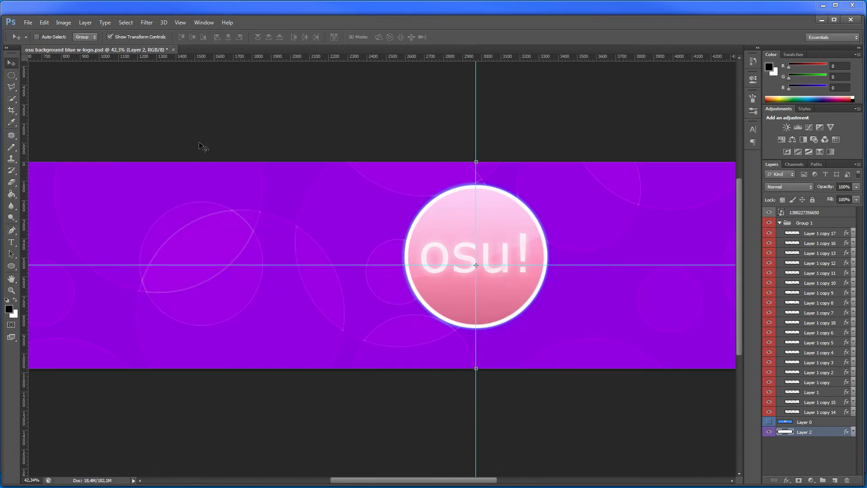
key("v")
- Dim the faint circle layers by lowering their opacity
left_click(812, 232)
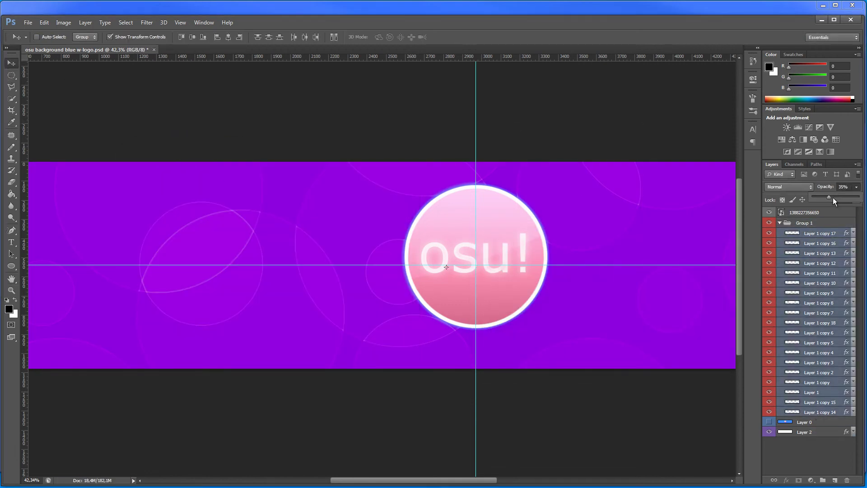
mouse_move(833, 197)
left_mouse_down()
mouse_move(858, 197)
mouse_move(825, 198)
left_mouse_up()
left_click(818, 223)
- Save the purple banner as 'osu background purple w-logo.png'
key("ctrl+shift+s")
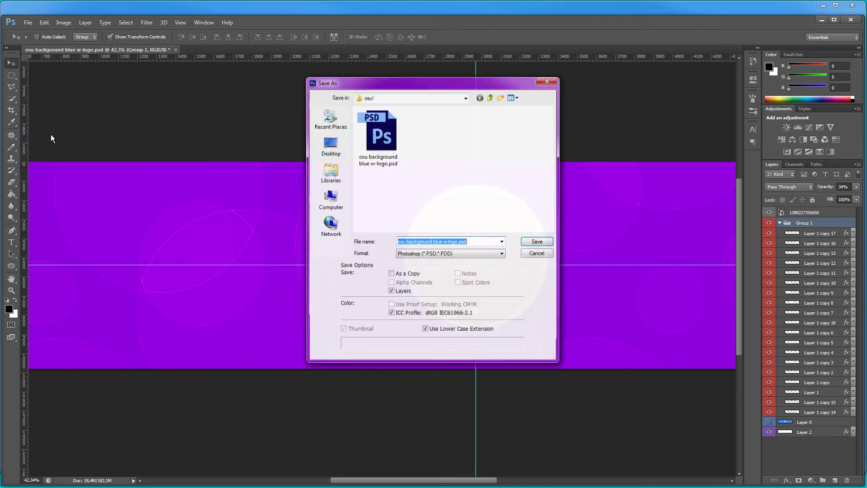
left_click(439, 242)
type("rple")
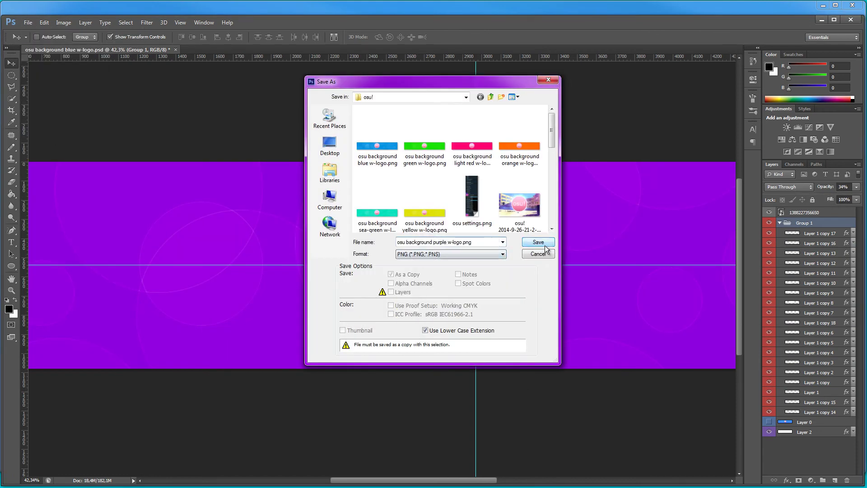
left_click(538, 242)
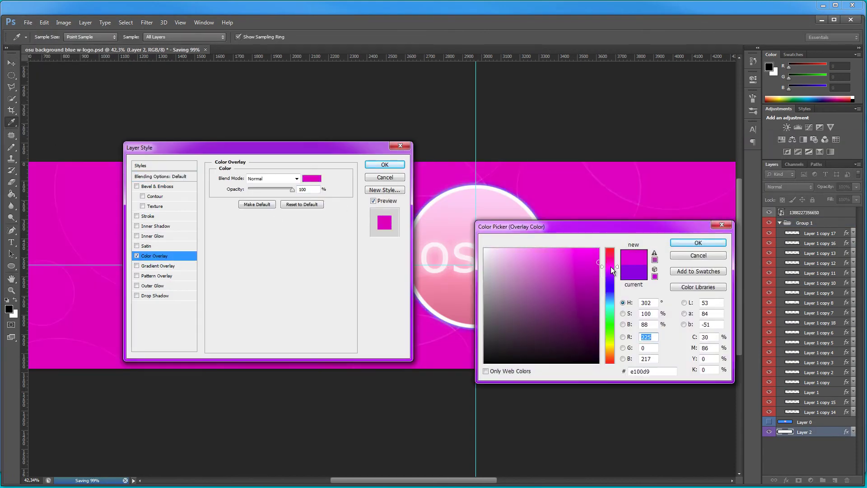
- Lighten the overlay to pink and dim the circle group to 13% opacity
left_click_drag(582, 258, 569, 250)
key("Return")
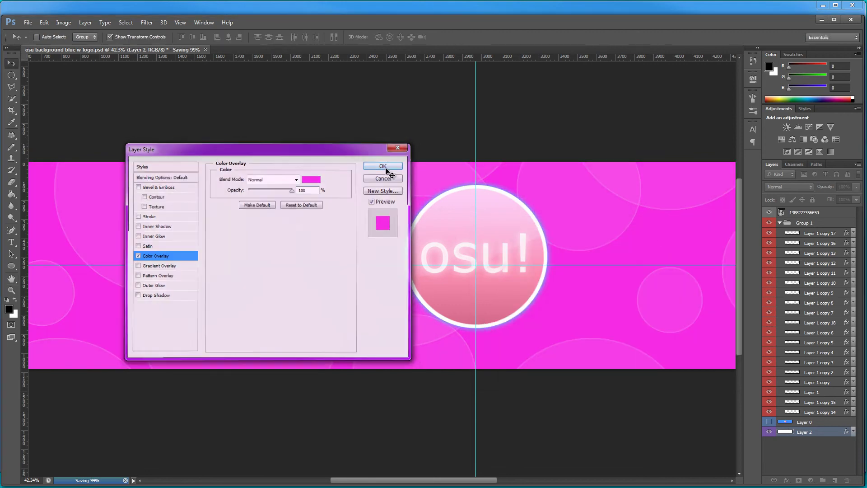
left_click(385, 165)
key("v")
left_click(808, 223)
left_click_drag(826, 196, 818, 197)
- Save the pink banner as a PNG with 'pink' in the file name
key("ctrl+shift+s")
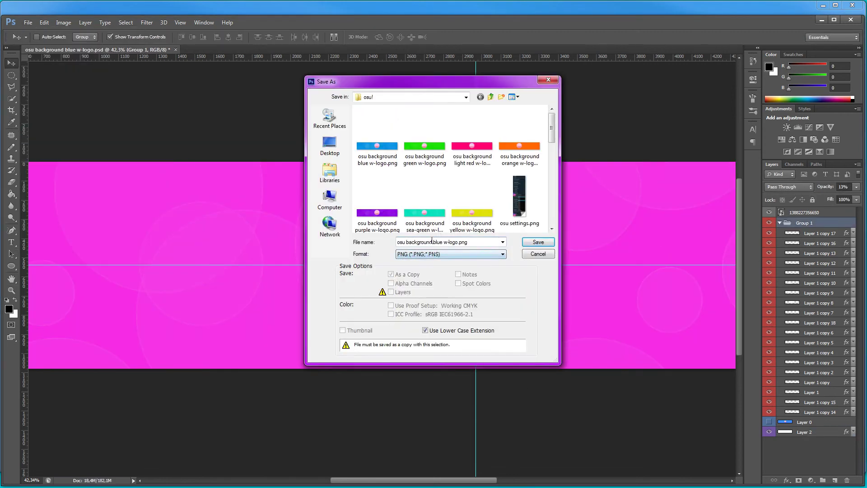
double_click(427, 242)
type("pink")
left_click(538, 242)
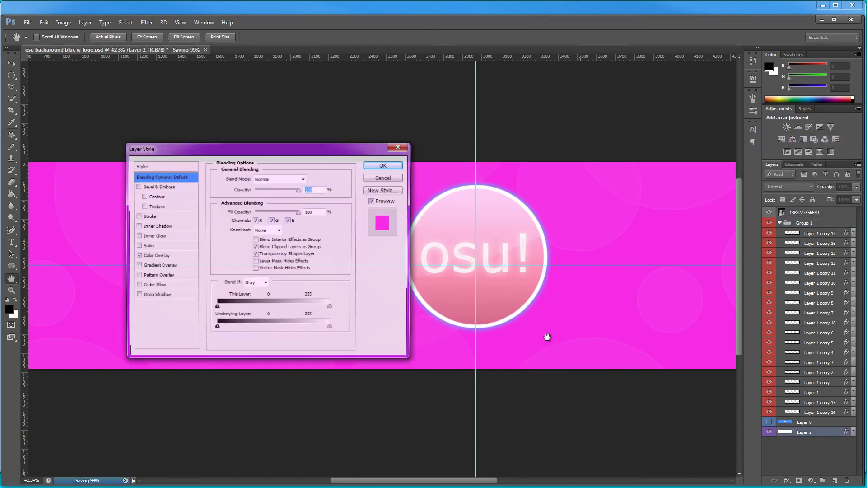
- Set the background Color Overlay to coral red #fc5454
left_click(180, 256)
left_click(312, 179)
left_click(609, 248)
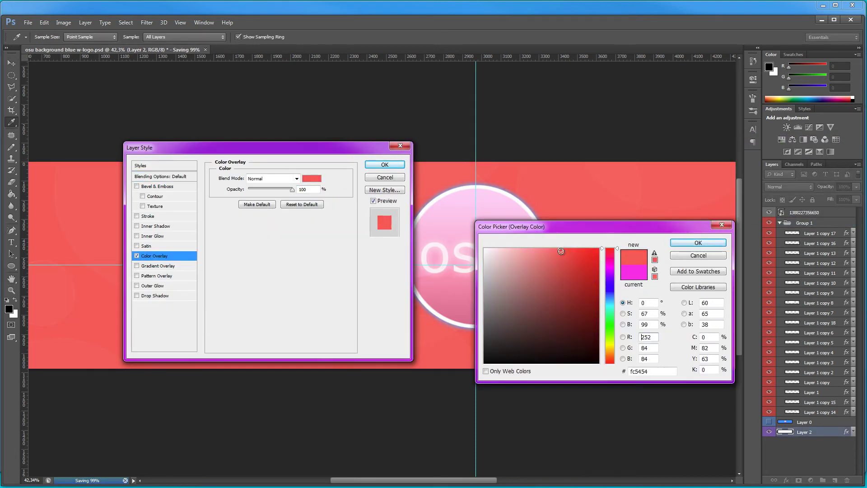
left_click(697, 243)
key("v")
- Start saving a new copy of the red banner with Save As
left_click(385, 164)
left_click(28, 23)
left_click(49, 134)
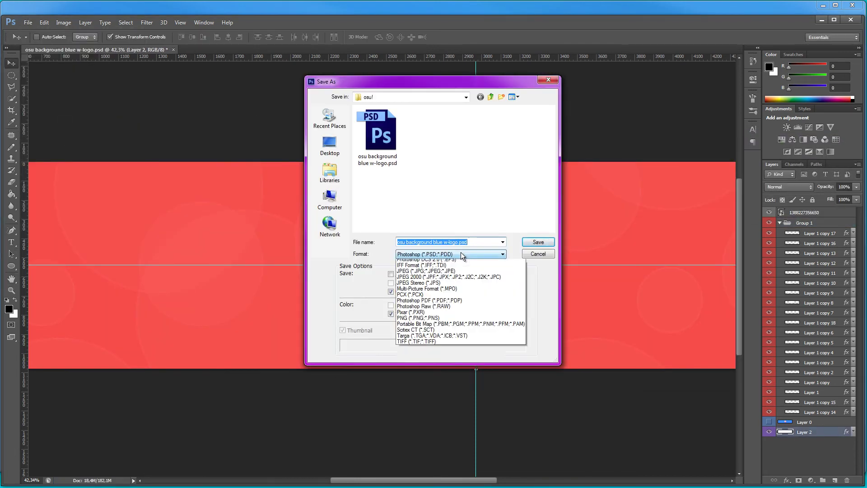
- Put 'red' in the file name and save the red banner copy
type("red")
key("Return")
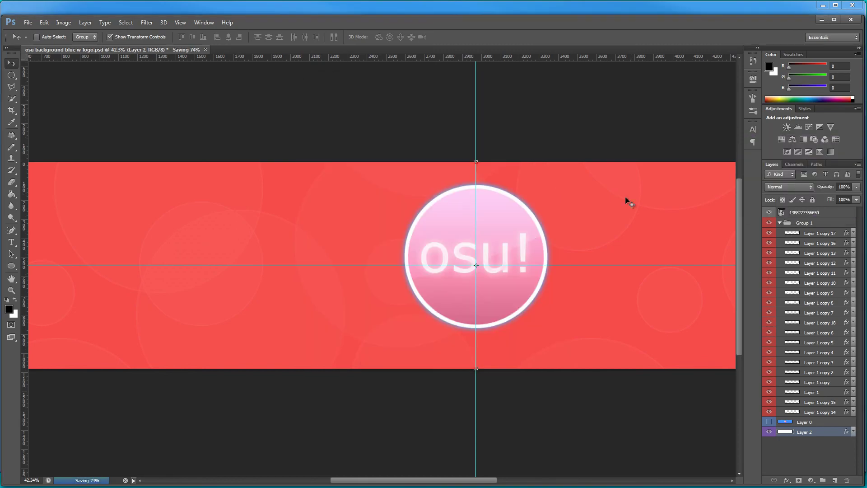